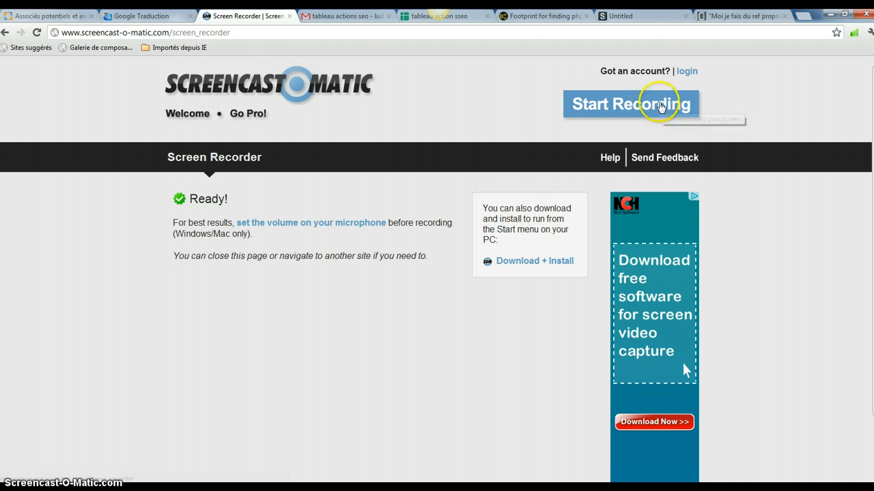
Switch from the browser to ScrapeBox, check the VPN Tunnel connection, and clear the harvester's custom footprint
left_click(827, 15)
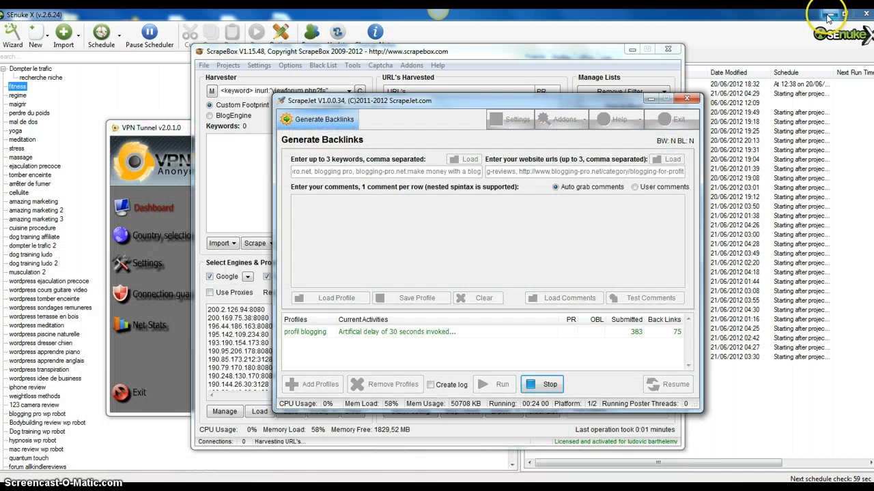
left_click(585, 58)
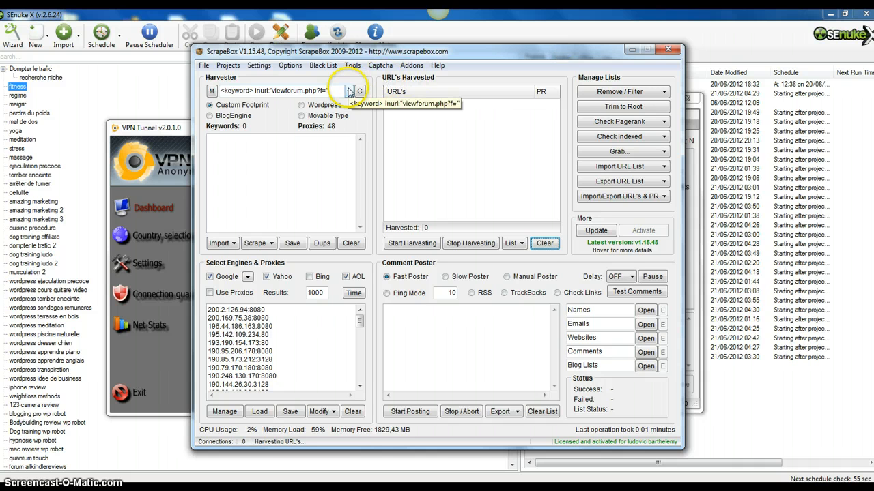
left_click(191, 127)
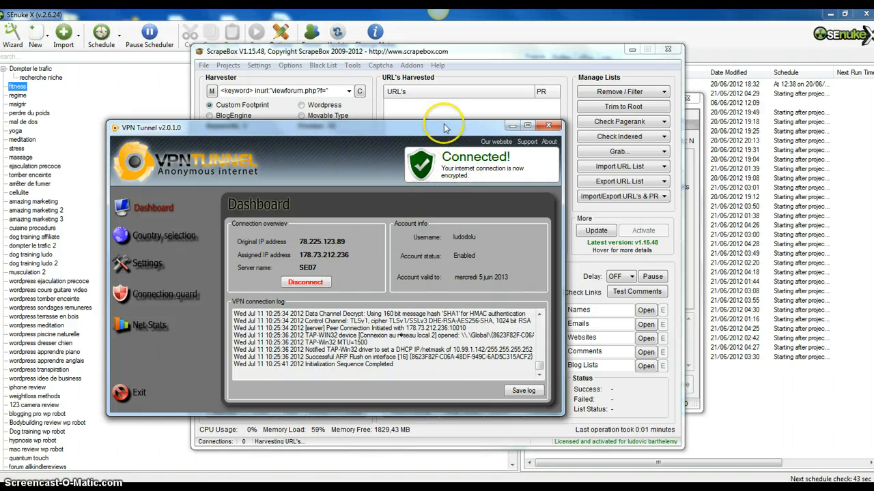
left_click(427, 53)
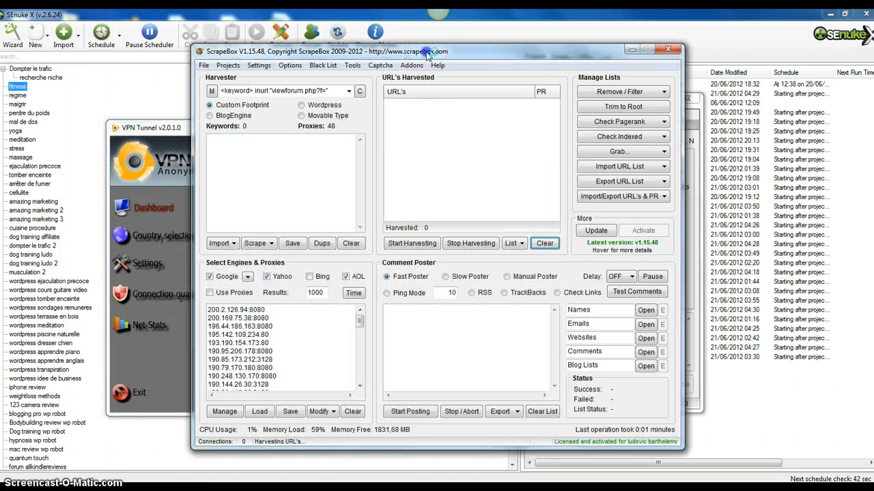
left_click(339, 91)
key("BackSpace")
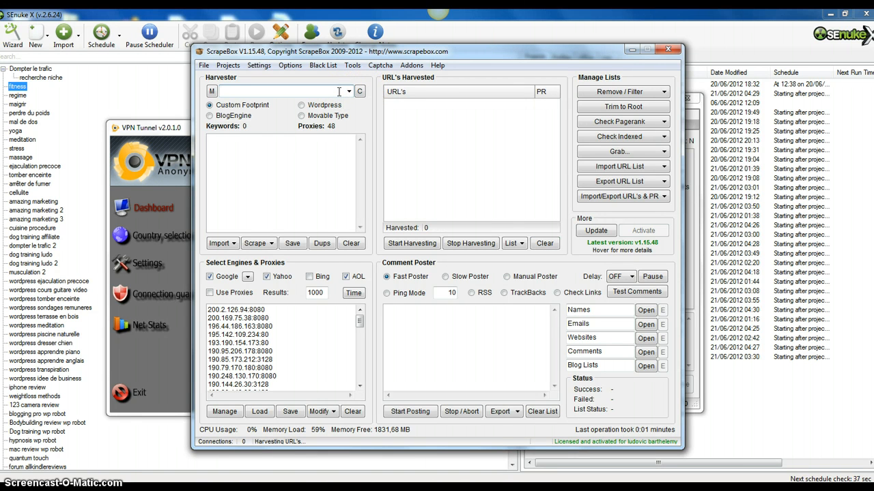
Open the Keyword Scraper and enter "cours guitare" as the search keyword
left_click(271, 244)
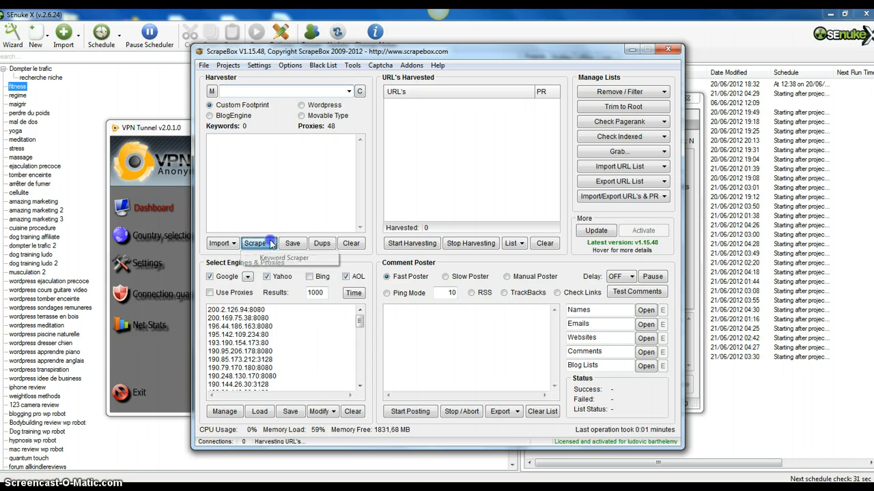
left_click(275, 257)
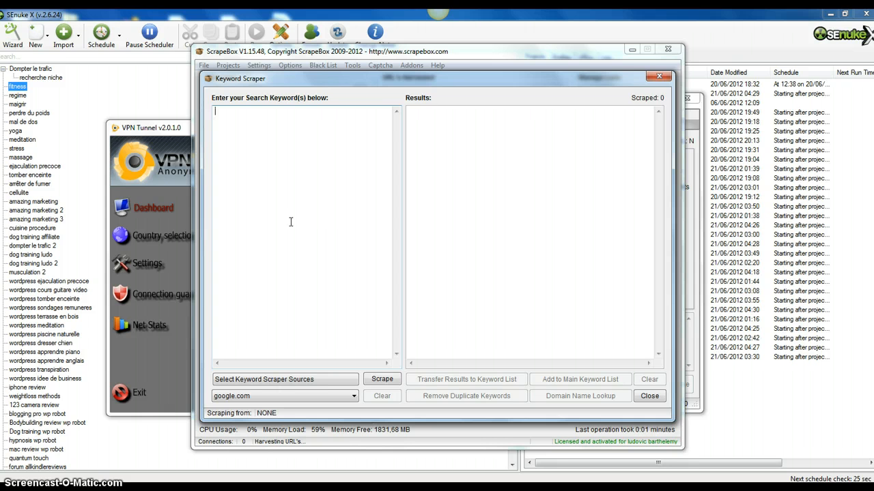
type("d")
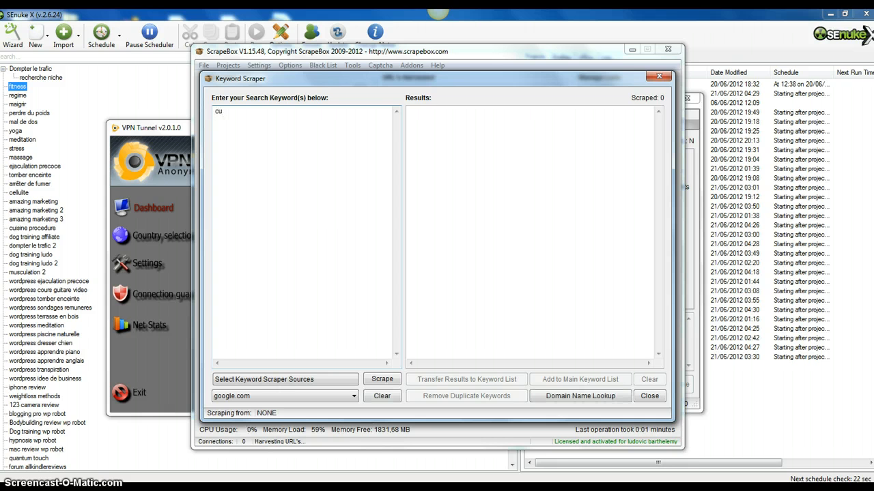
key("BackSpace")
key("BackSpace")
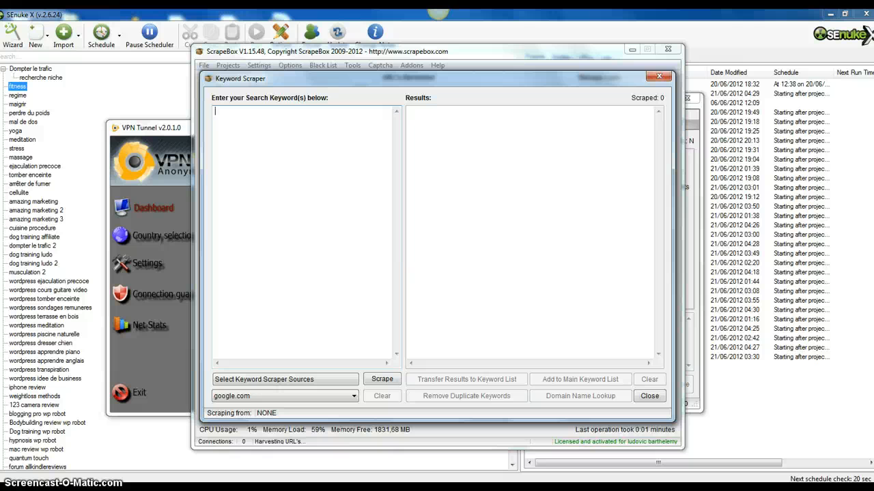
type("cours de guitare")
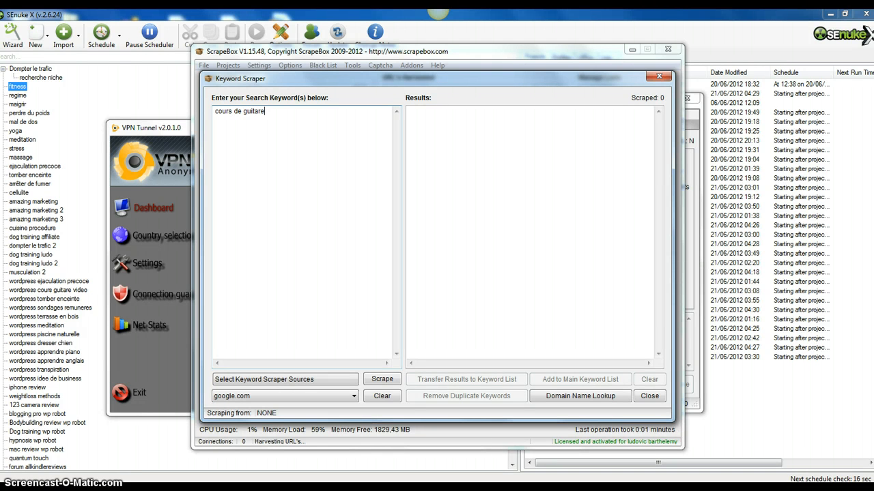
key("BackSpace")
key("BackSpace")
key("BackSpace")
key("BackSpace")
key("BackSpace")
key("BackSpace")
key("BackSpace")
type("e")
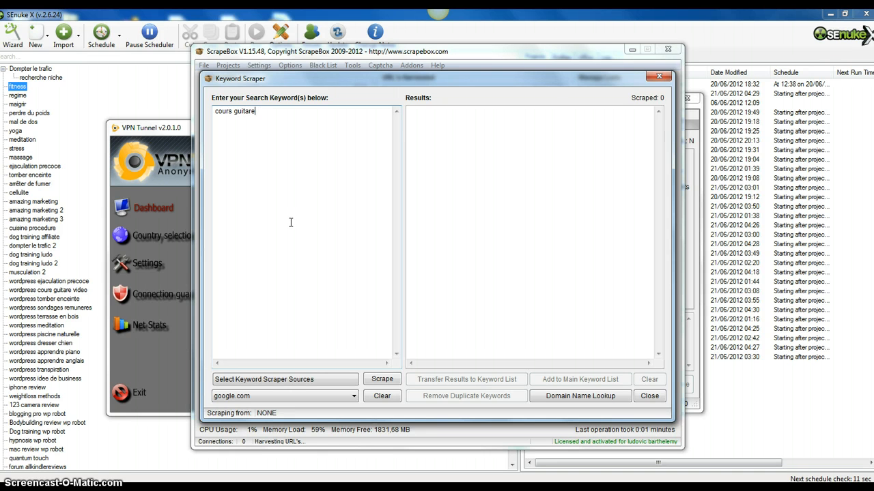
Set the Google domain to google.fr and scrape keyword suggestions for the entered search term
left_click(291, 399)
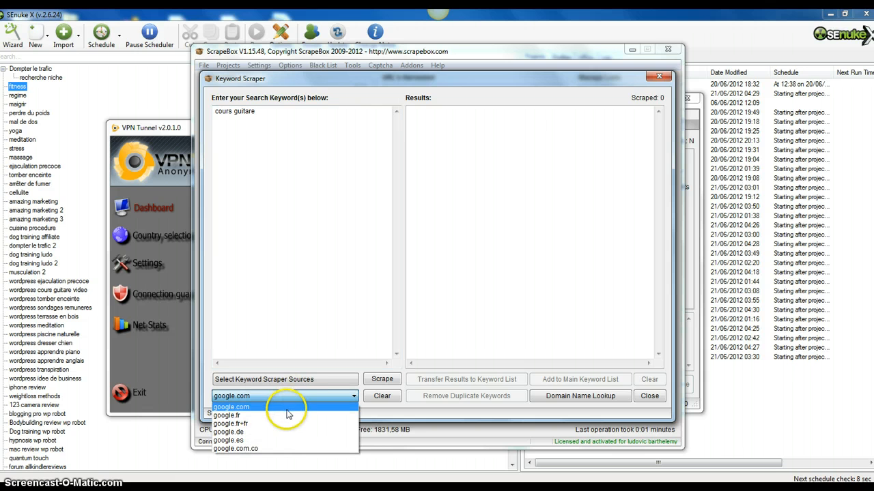
left_click(287, 416)
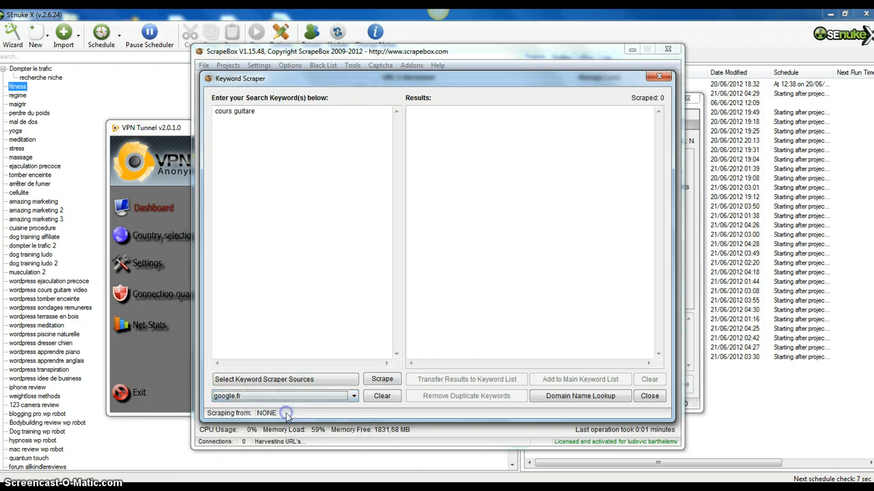
left_click(382, 379)
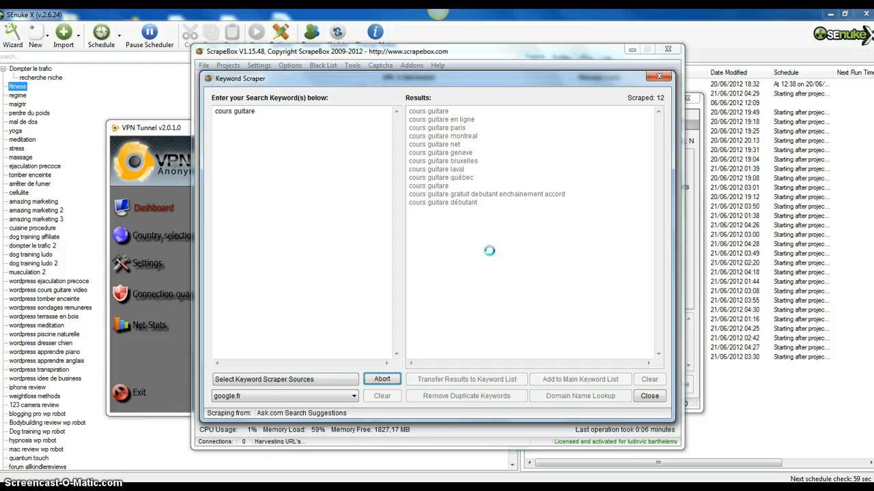
left_click(494, 254)
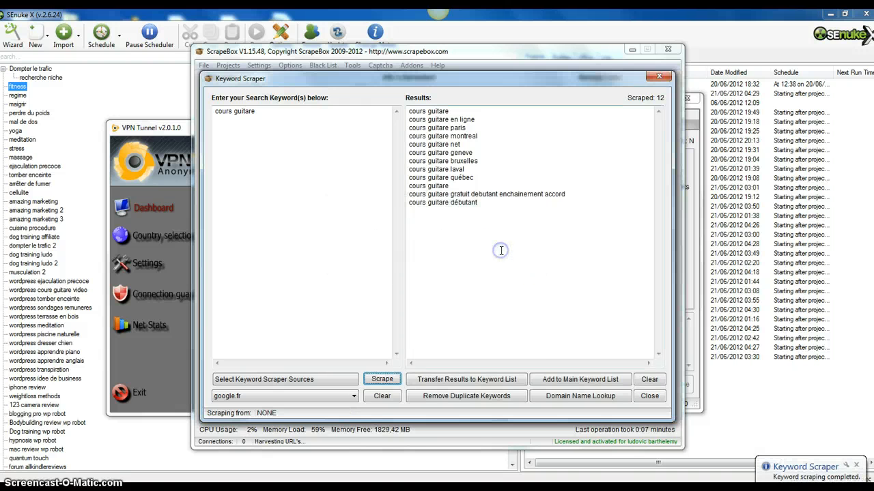
Remove the duplicate keywords from the scraped results and transfer the remaining ones to the search keyword list
left_click(452, 401)
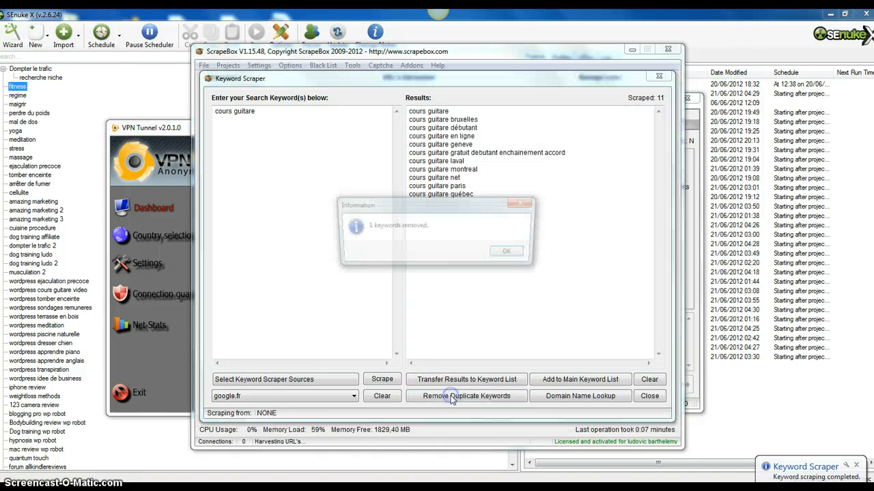
left_click(503, 254)
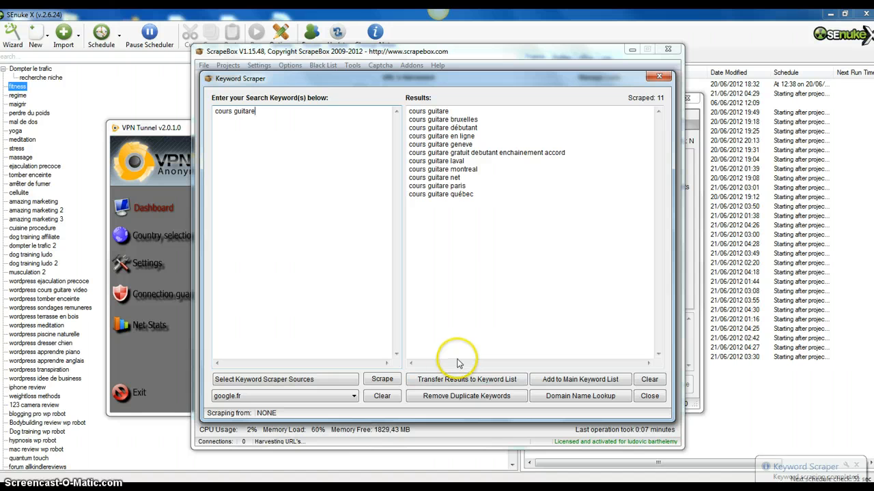
left_click(451, 380)
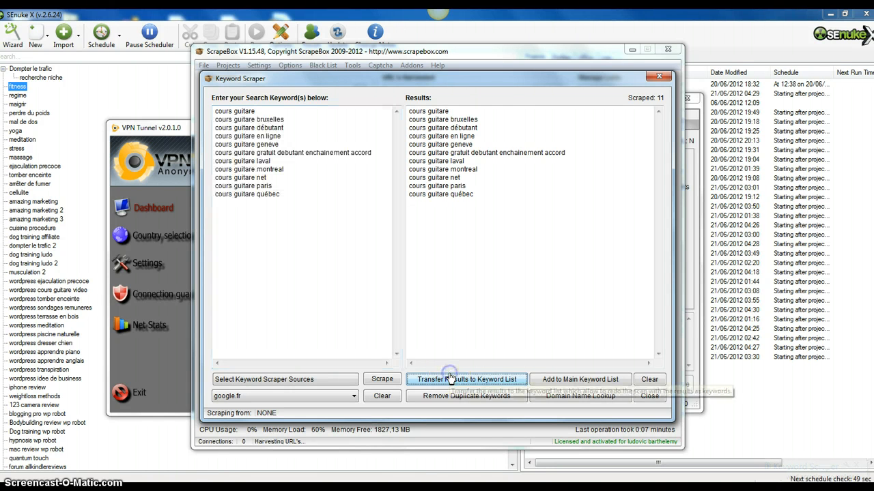
Scrape suggestions for the expanded "cours guitare" keyword list and abort the run during the Ask.com search
left_click(387, 377)
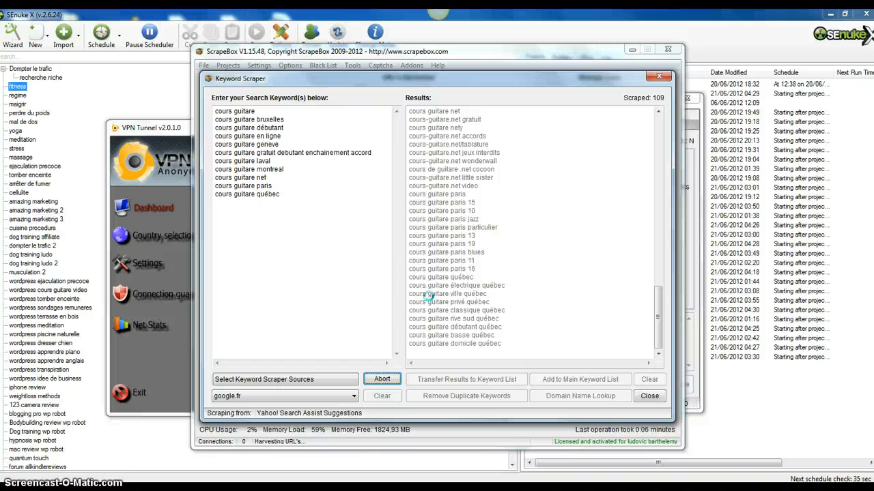
left_click(383, 379)
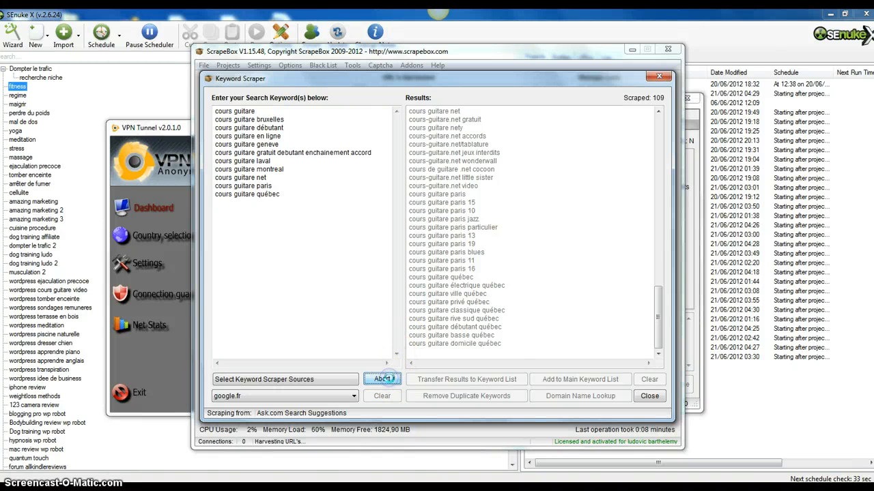
left_click(502, 253)
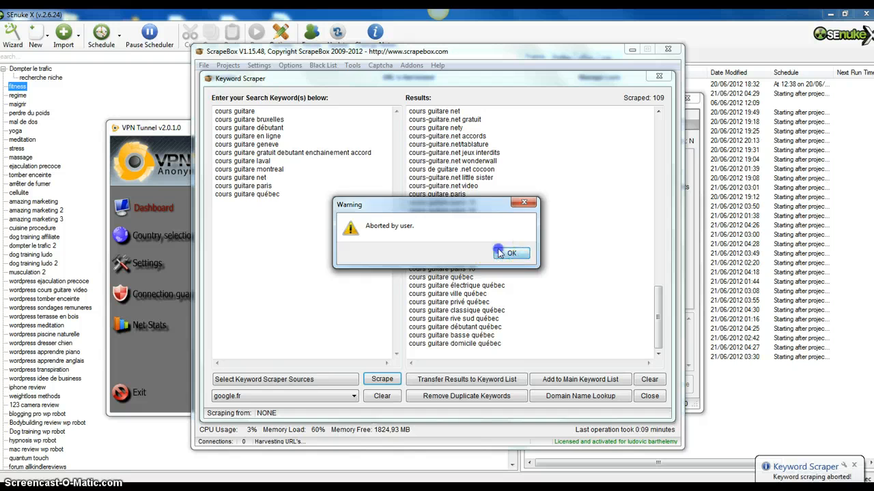
Remove duplicates from the second set of results, transfer them to the search keyword list, and empty the results
left_click(444, 397)
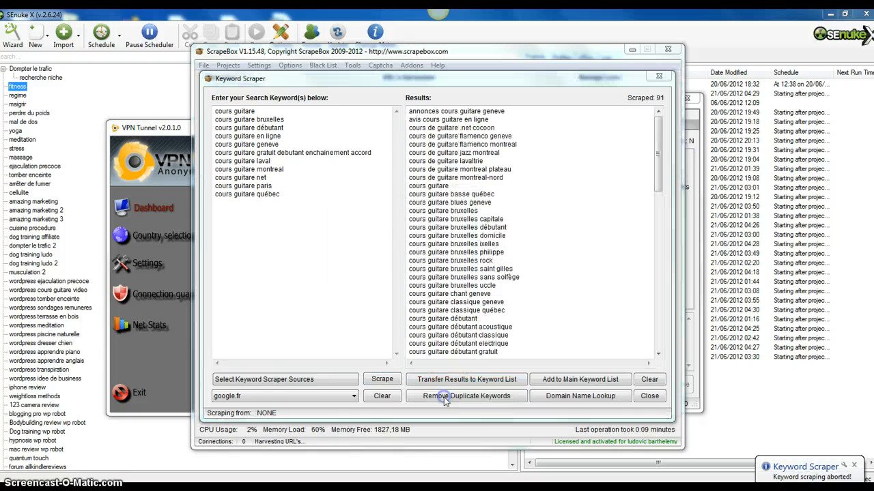
left_click(560, 251)
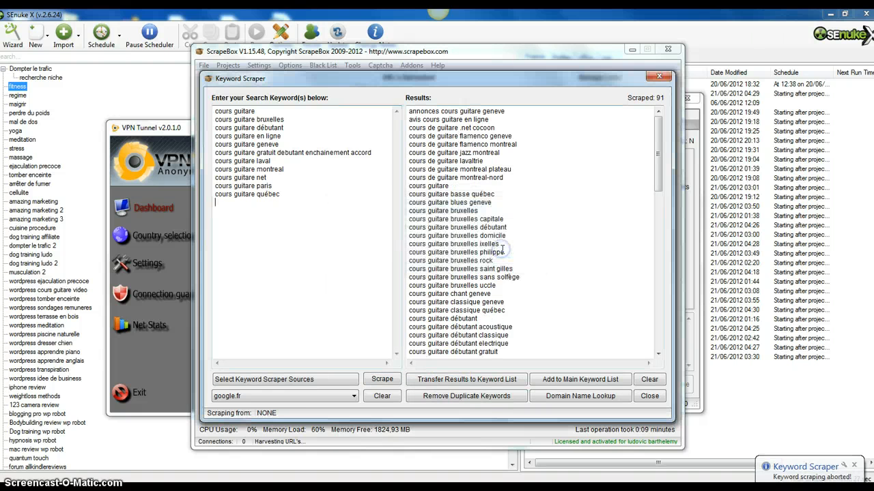
left_click(458, 379)
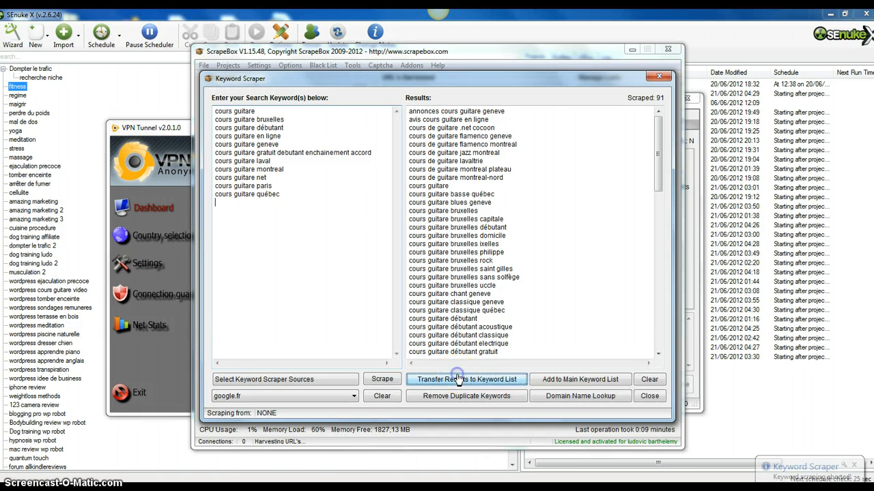
left_click(649, 380)
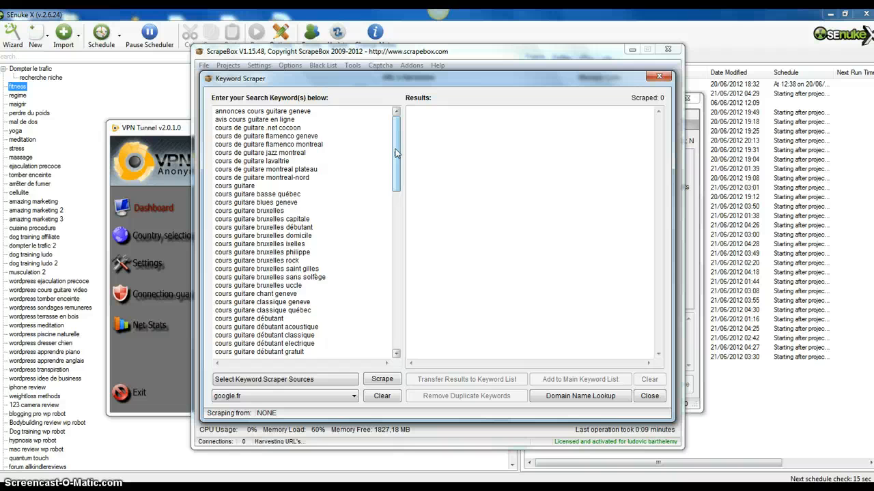
Look through the expanded guitar keyword list, clear it, and close the Keyword Scraper
left_click_drag(395, 152, 395, 203)
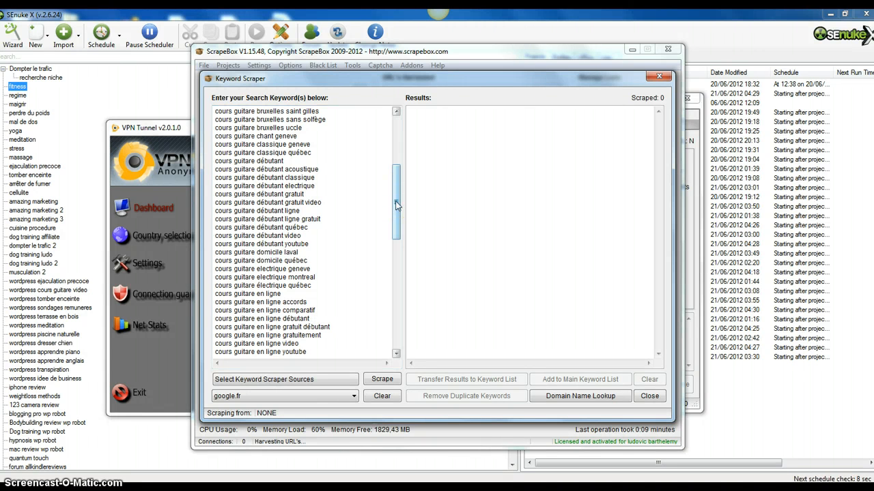
left_click(377, 199)
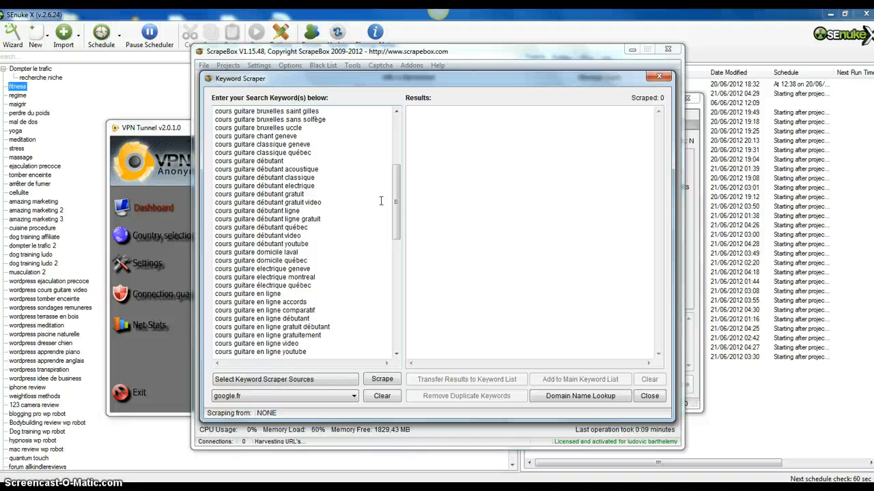
left_click(409, 206)
left_click(380, 379)
left_click(381, 395)
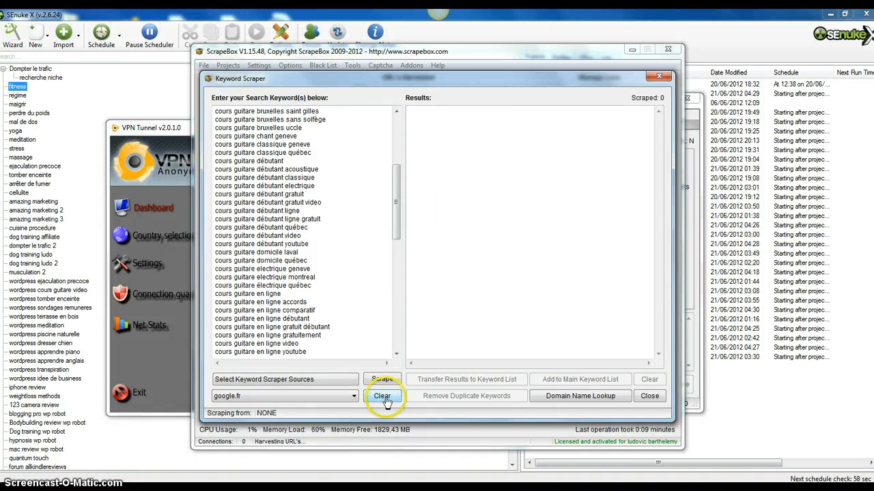
left_click(516, 195)
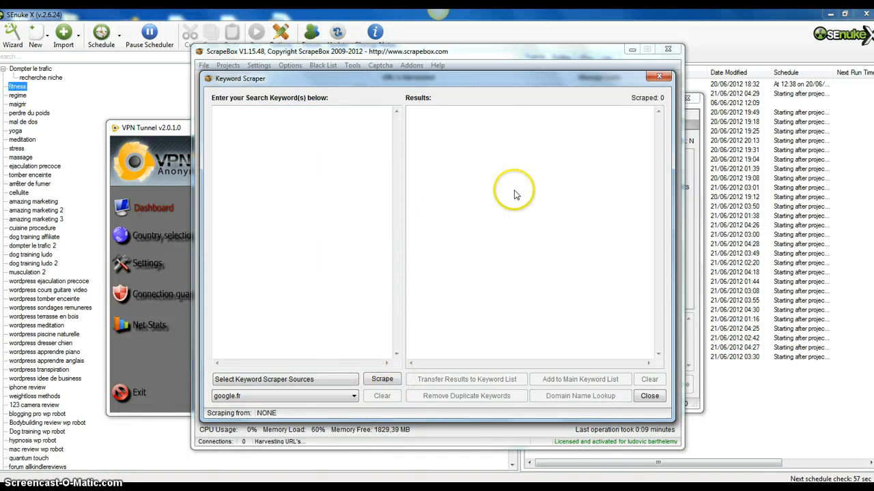
left_click(659, 76)
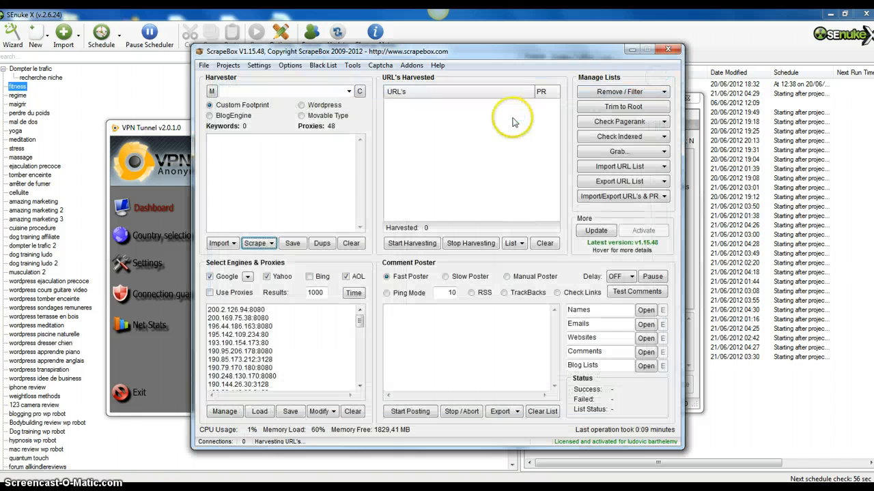
Set the custom footprint to "powered by wordpress" and enter cuisine, recette and gastronomie as harvester keywords
left_click(318, 91)
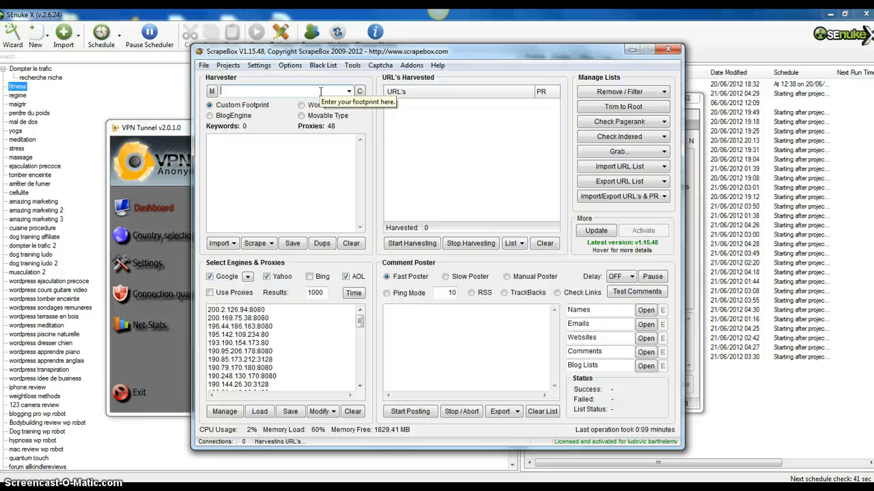
type("\"powered by wordpress\"")
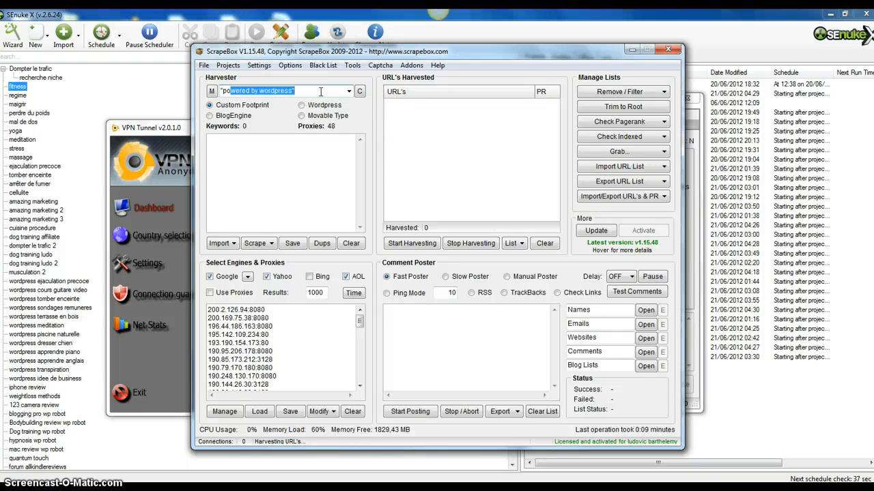
left_click(306, 145)
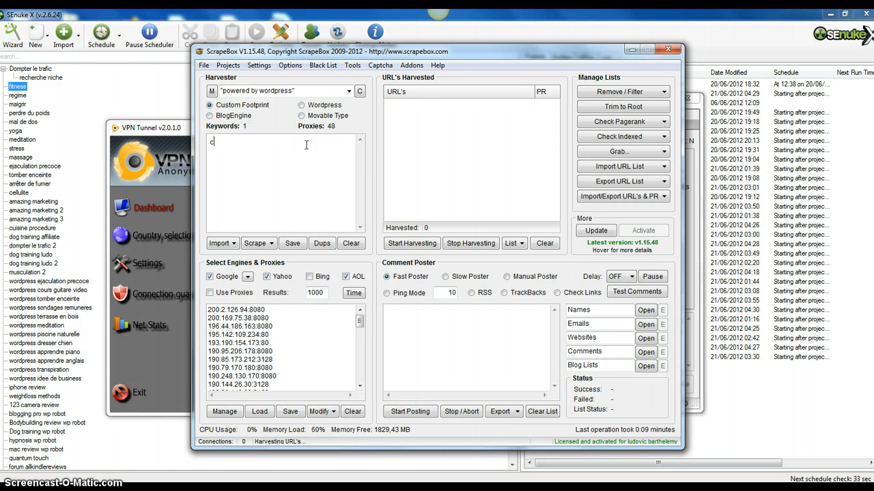
type("cuisin")
type("omie")
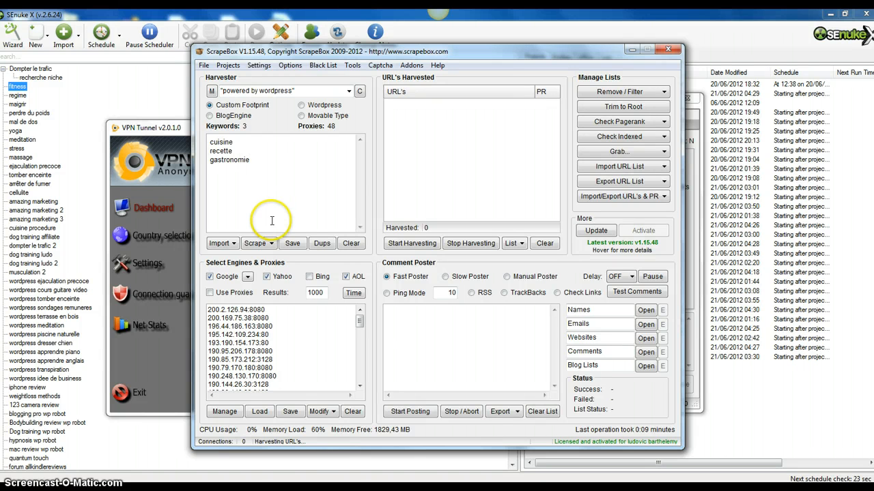
Set the Google search engine to google.fr and start the harvest, accepting the untested proxies
left_click(247, 278)
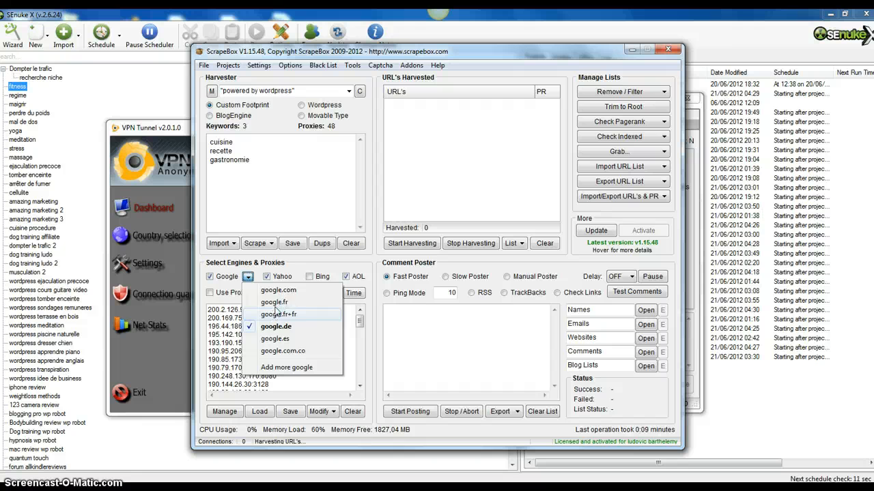
left_click(276, 304)
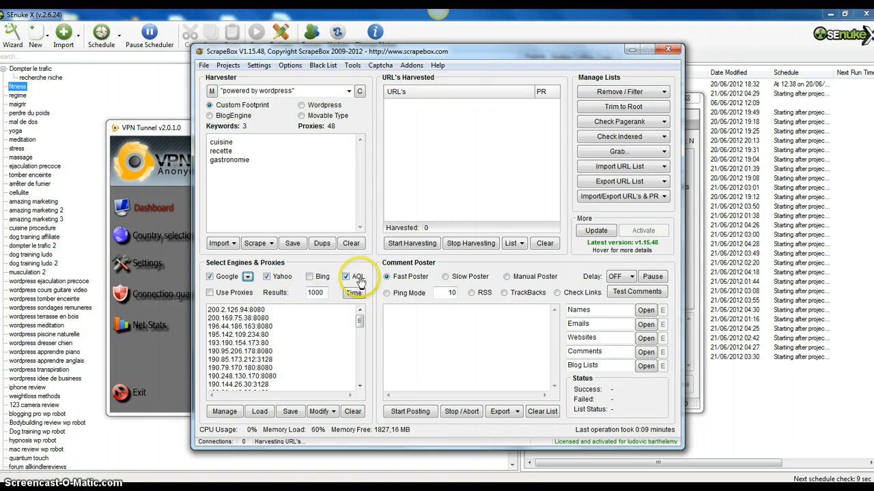
left_click(404, 244)
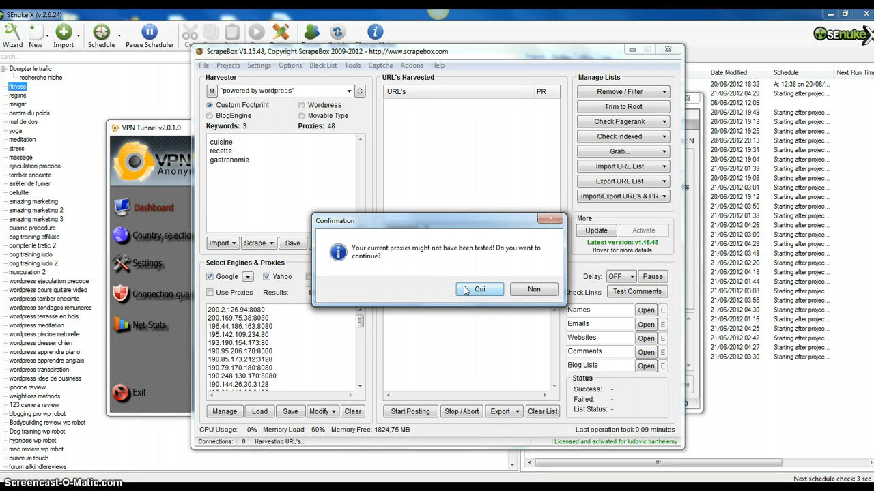
left_click(464, 290)
left_click(464, 289)
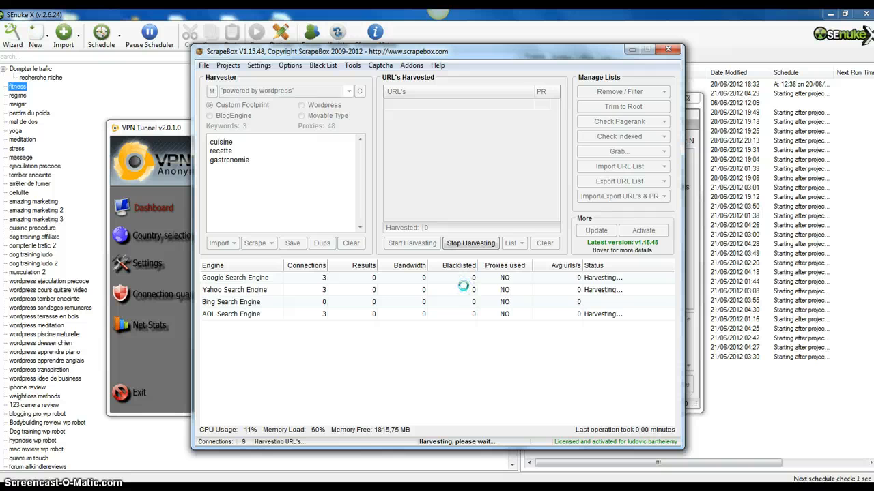
left_click(463, 305)
left_click(464, 330)
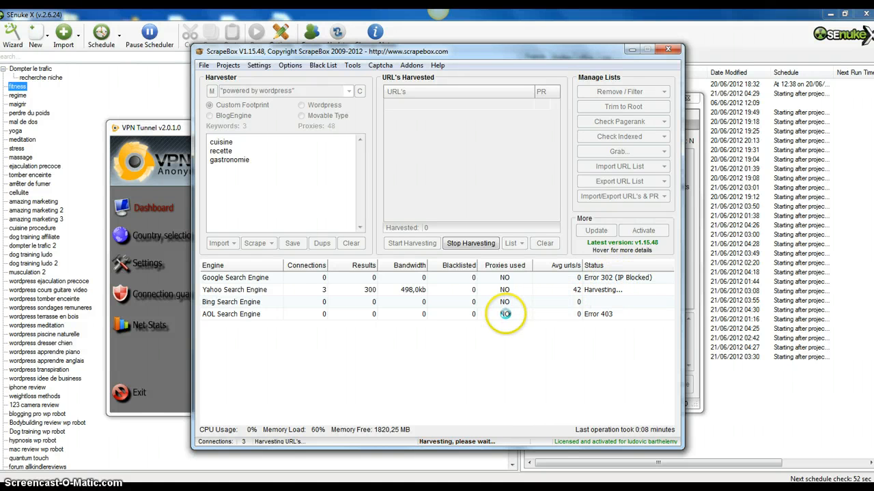
Stop the harvest, close its reports and keyword statistics, and clear the harvested URLs
left_click(470, 246)
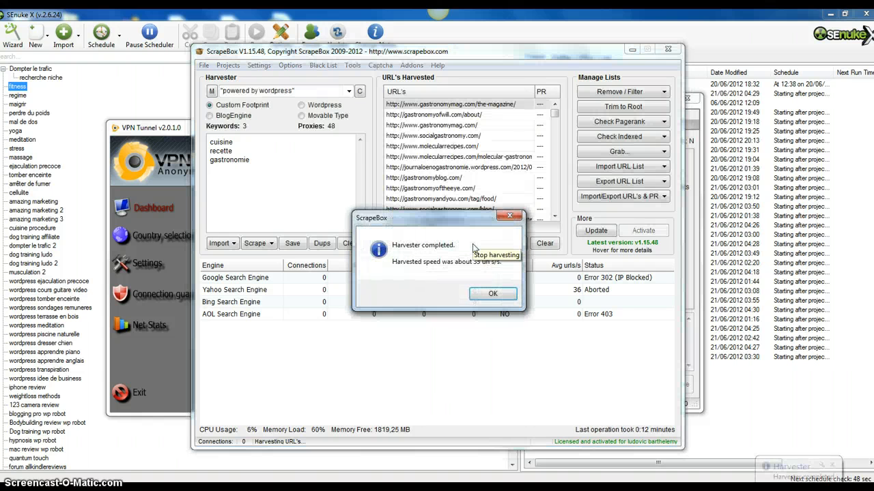
left_click(491, 293)
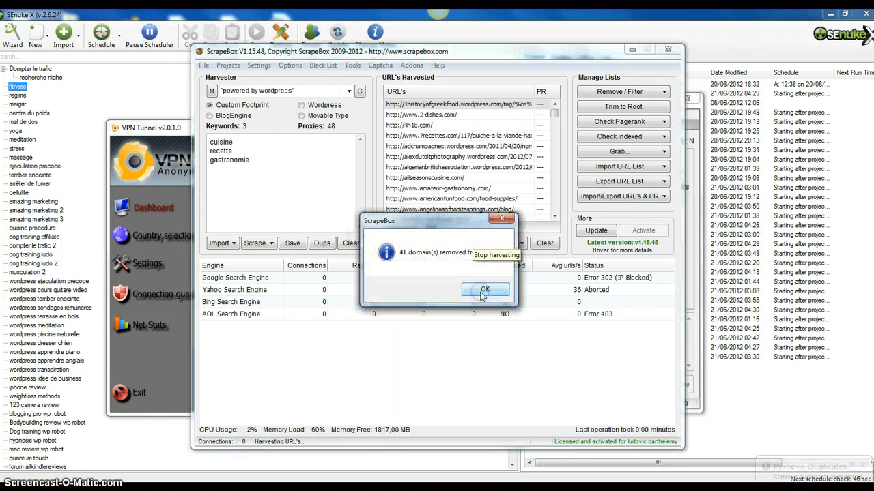
left_click(484, 292)
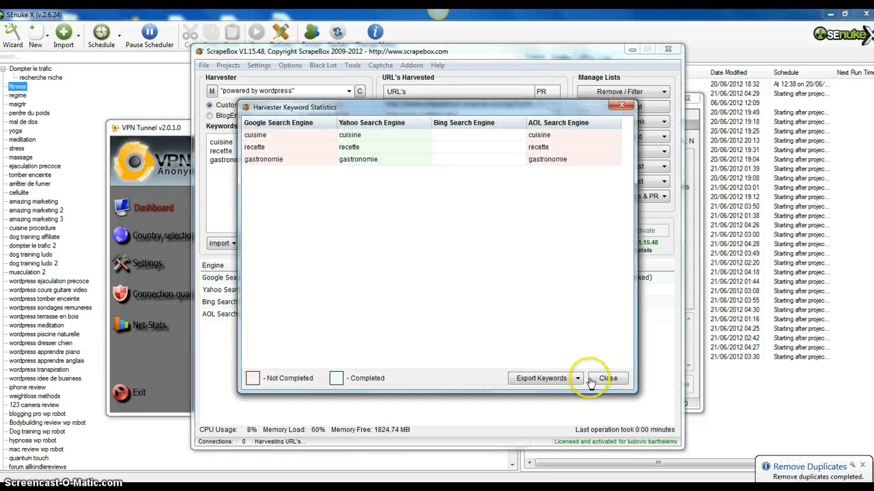
left_click(591, 381)
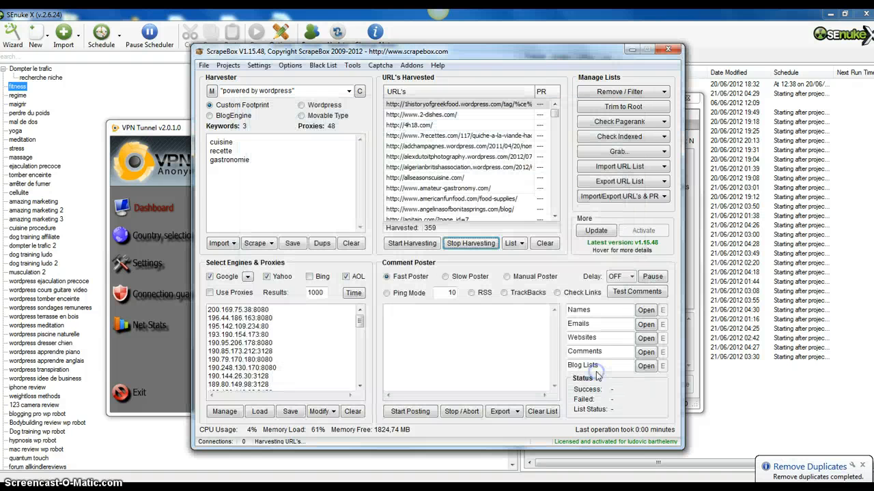
left_click(544, 243)
left_click(456, 290)
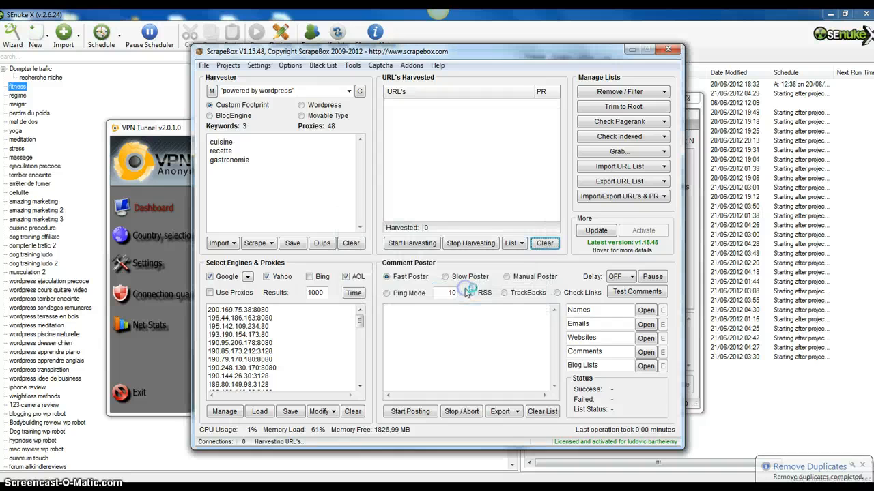
Switch to VPN Tunnel, disconnect, and reconnect to get a new assigned IP address
left_click(193, 139)
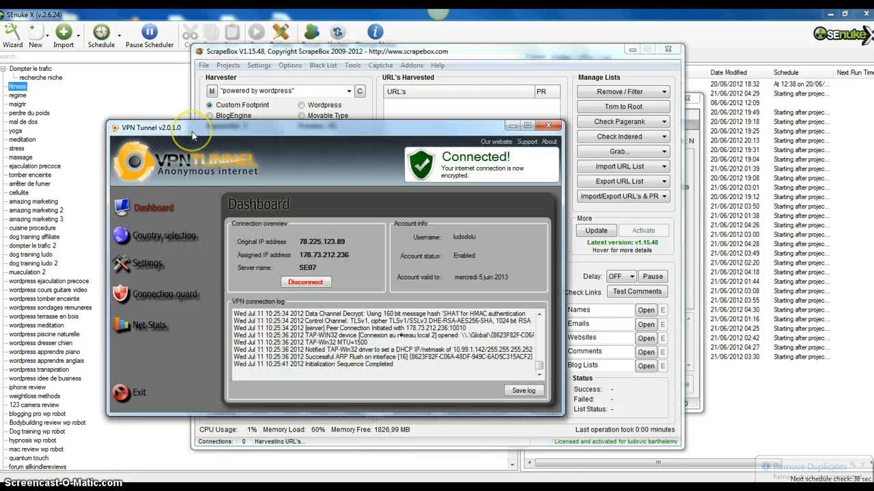
left_click(306, 282)
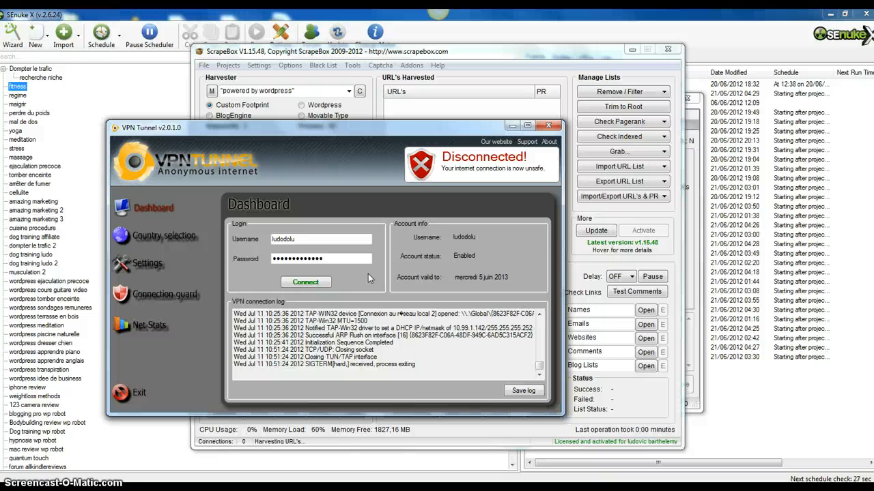
left_click(333, 283)
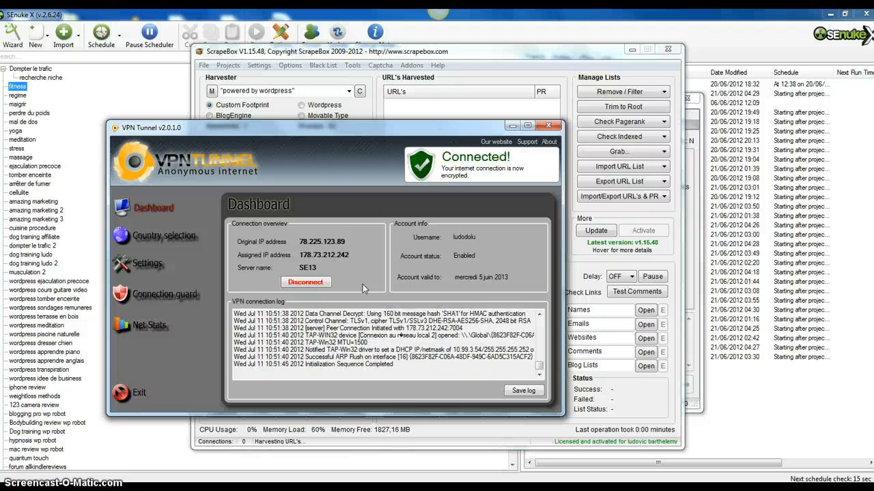
Return to ScrapeBox, rerun the harvest to completion with the untested proxies, and close its reports and keyword statistics
left_click(400, 50)
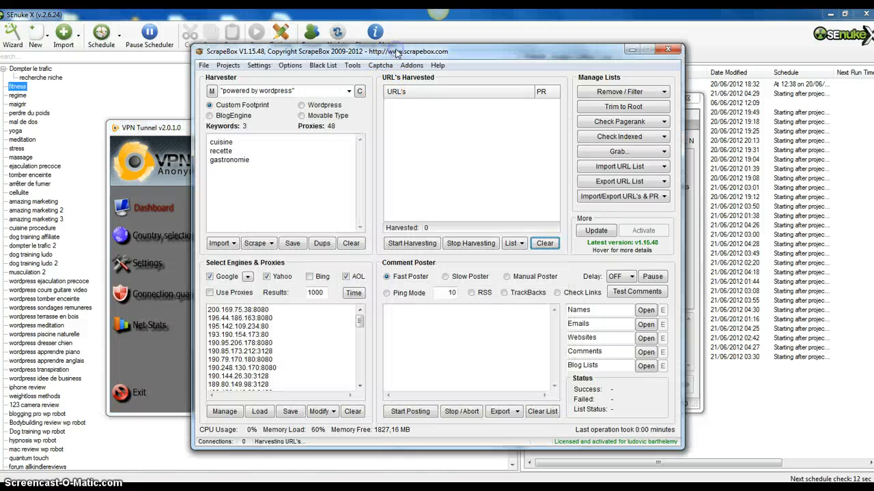
left_click(406, 242)
left_click(465, 289)
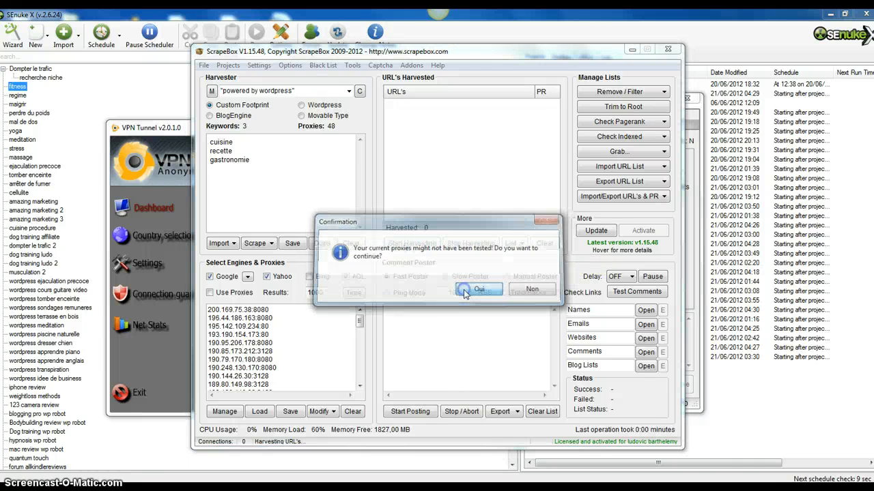
left_click(464, 289)
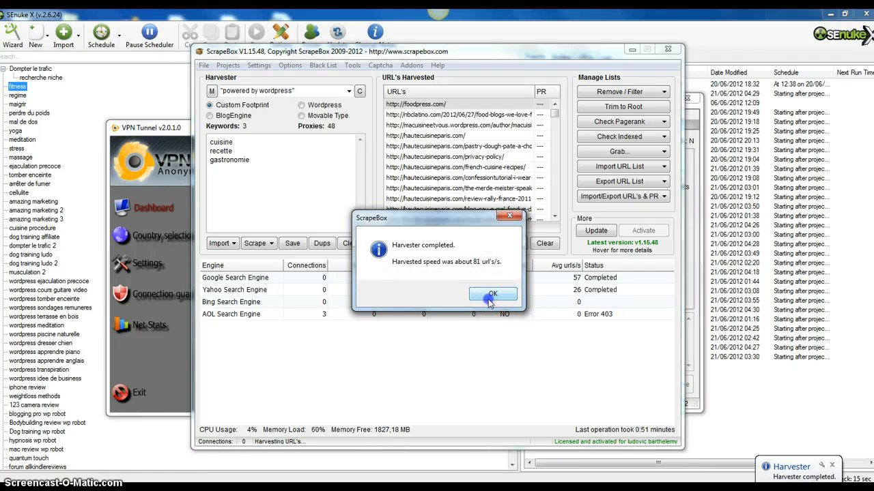
left_click(488, 294)
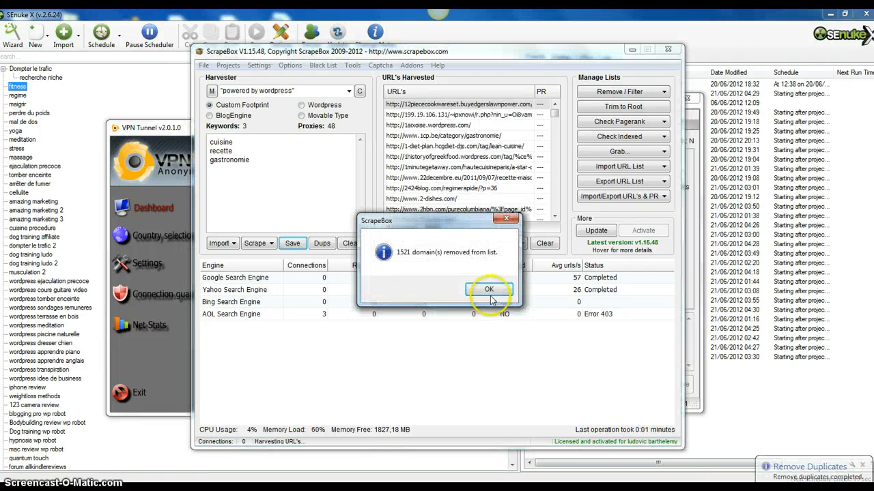
left_click(489, 289)
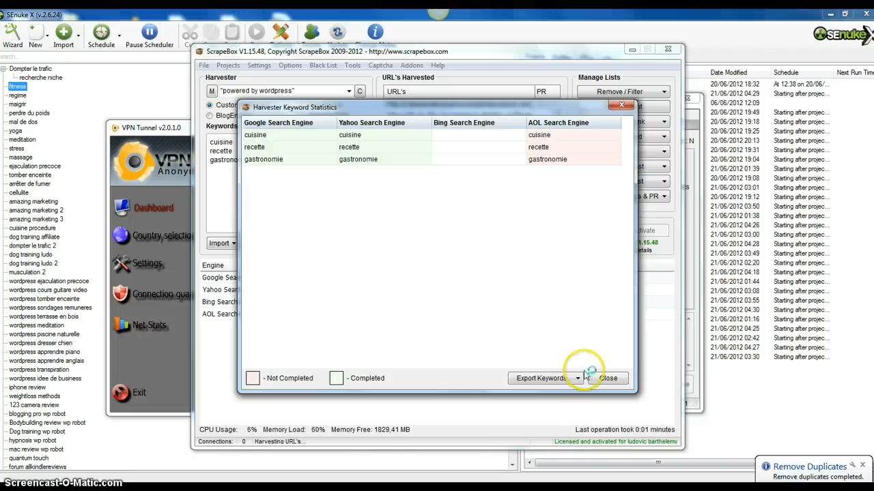
left_click(607, 378)
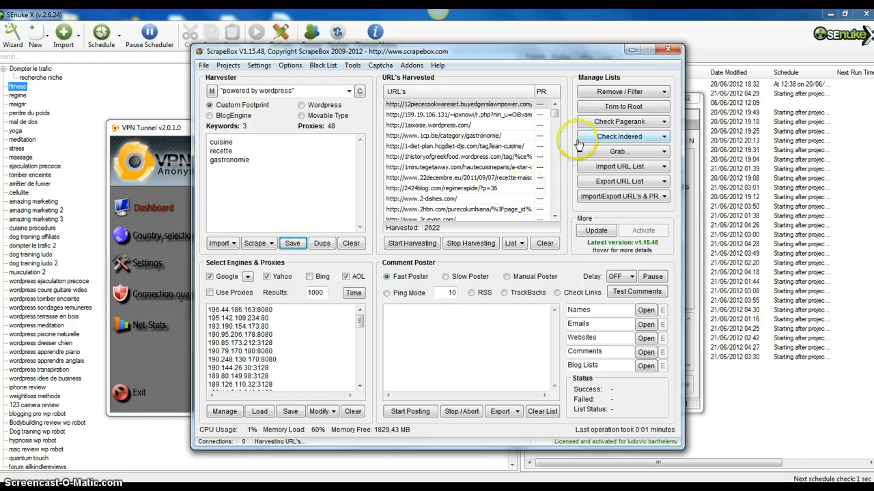
Start a URL PageRank check on the harvested list and abort it
left_click(621, 122)
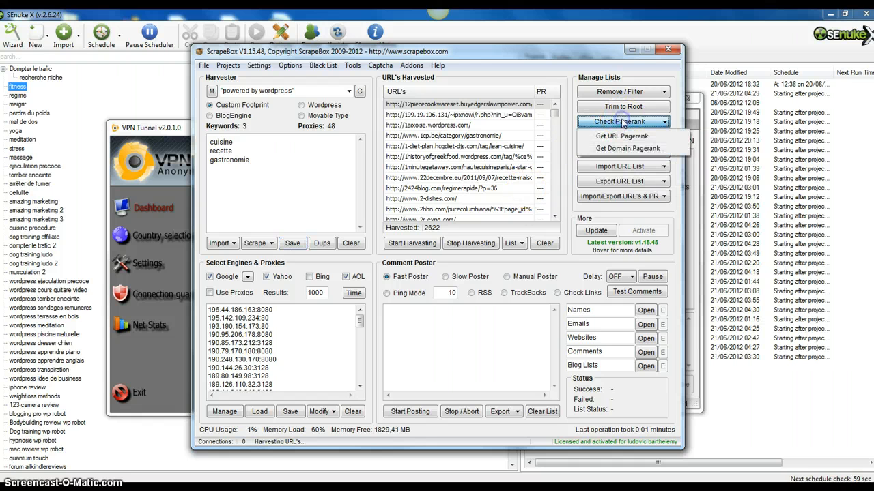
left_click(622, 136)
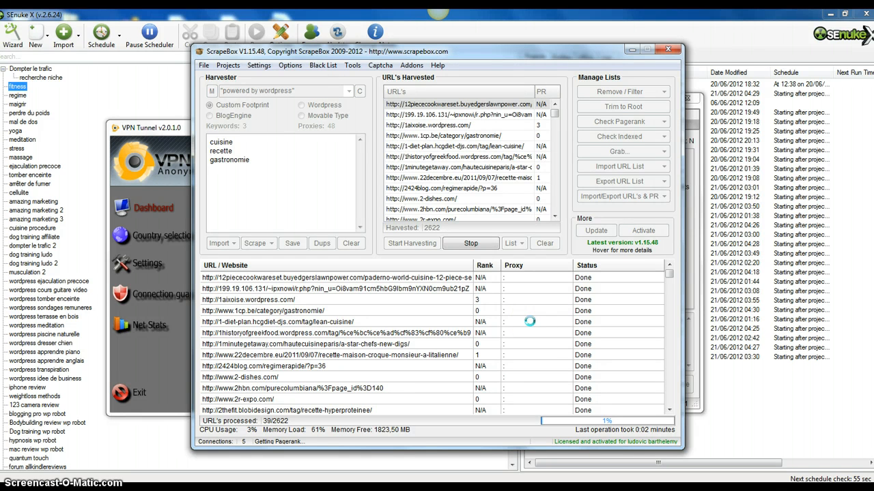
left_click(477, 244)
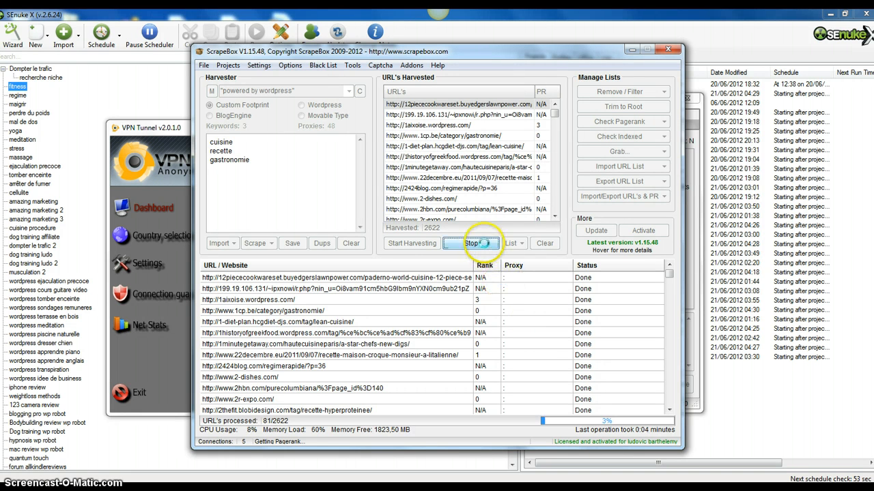
left_click(462, 288)
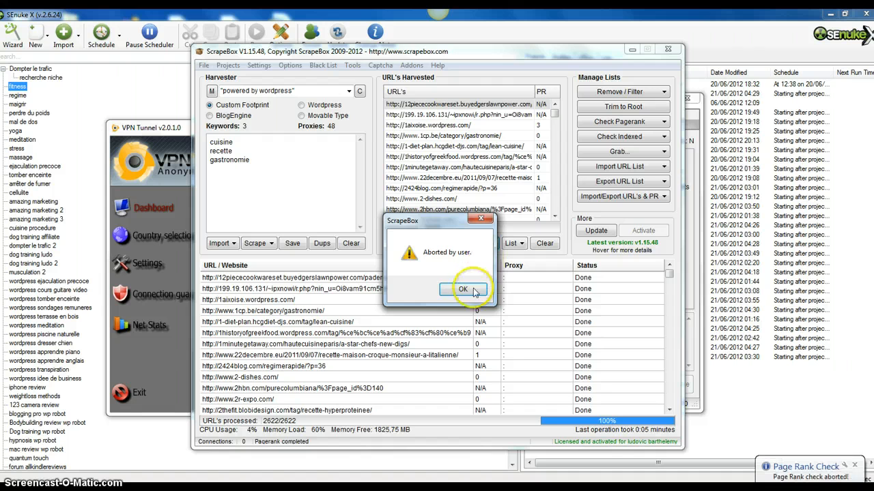
Run a domain PageRank check on the harvested list and abort it partway through
left_click(618, 122)
left_click(621, 138)
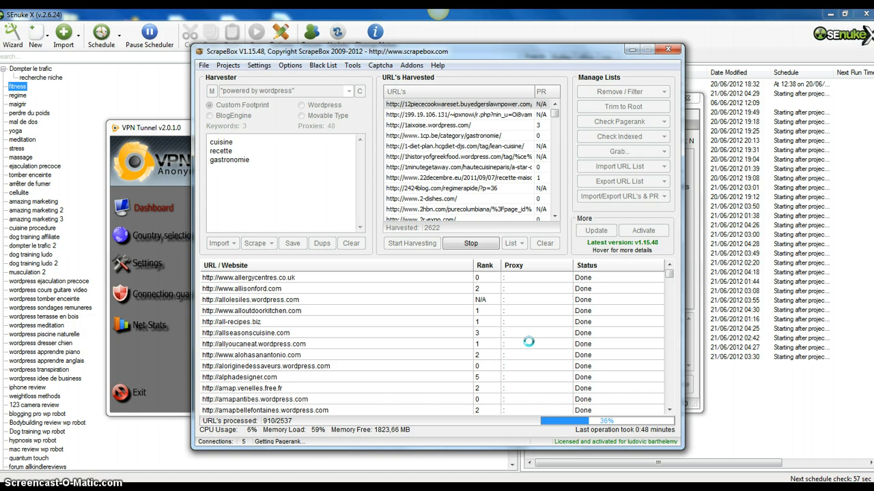
left_click(470, 243)
left_click(464, 291)
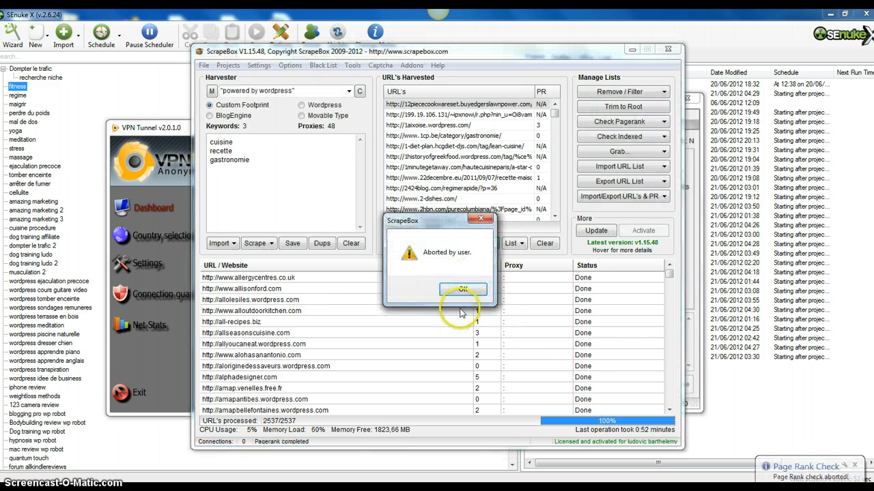
Sort the harvested URLs by PageRank from highest to lowest and look through them
left_click(542, 93)
left_click(542, 93)
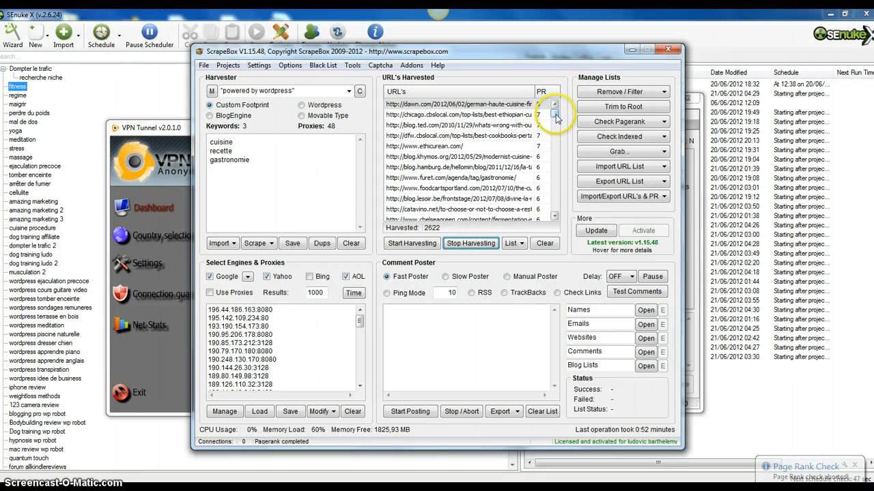
left_click_drag(555, 114, 555, 130)
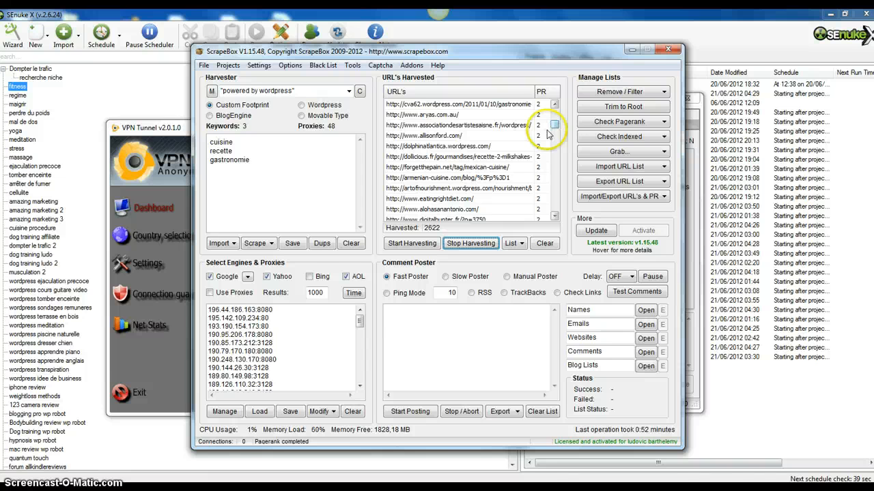
Clear the harvested URLs and view the available export formats for the URL list
left_click(543, 246)
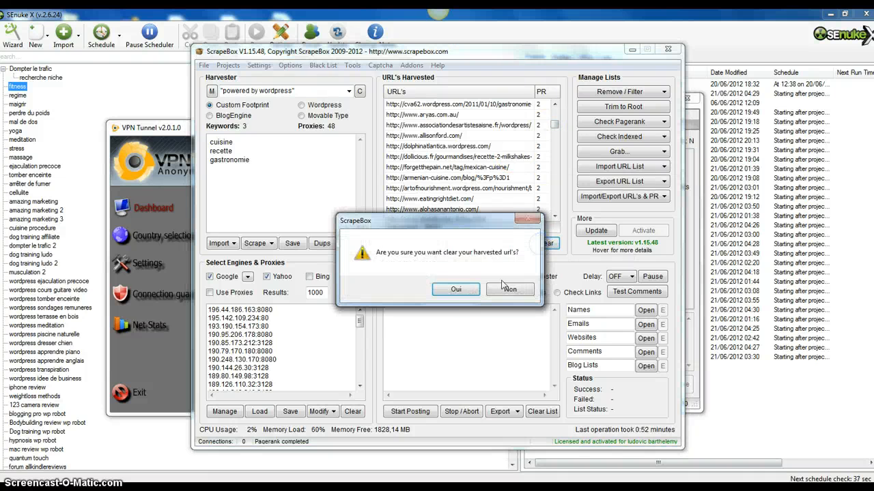
left_click(461, 293)
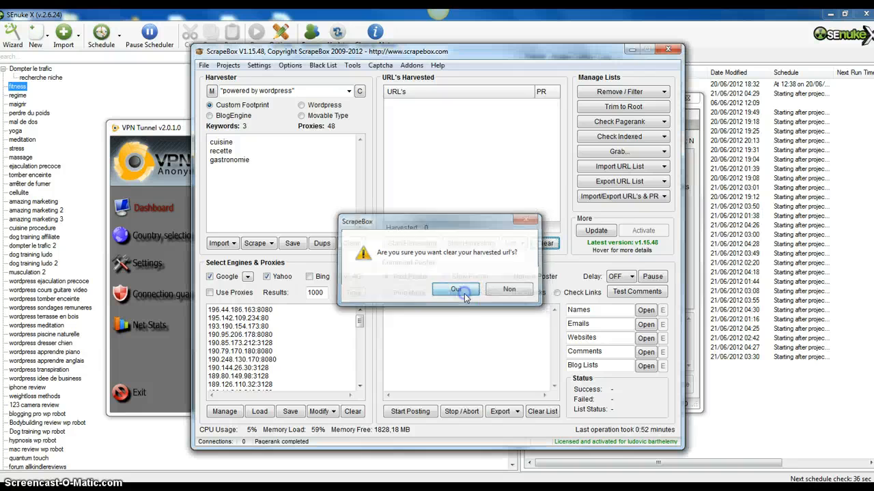
left_click(640, 181)
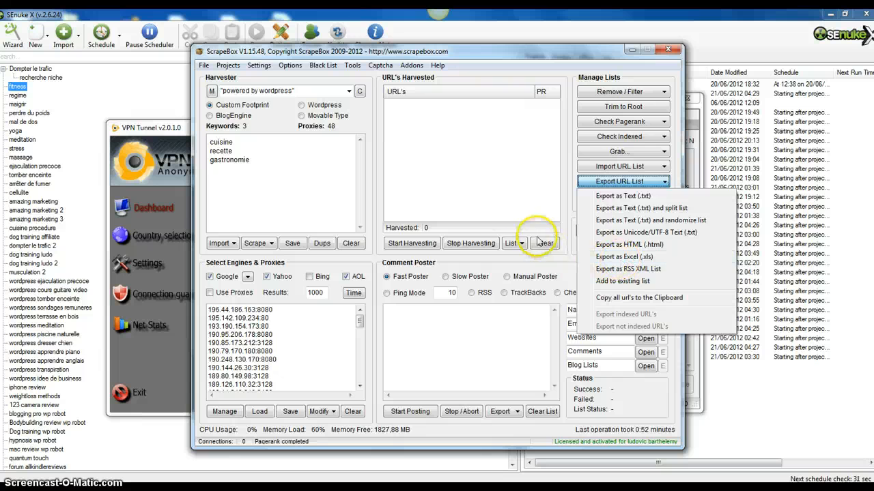
left_click(471, 164)
Delete all harvester keywords and empty the custom footprint
left_click(309, 160)
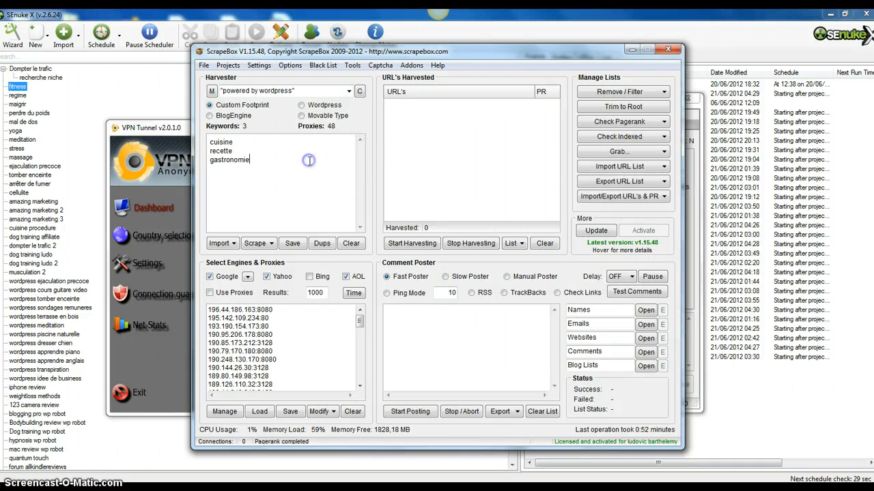
key("ctrl+a")
key("Delete")
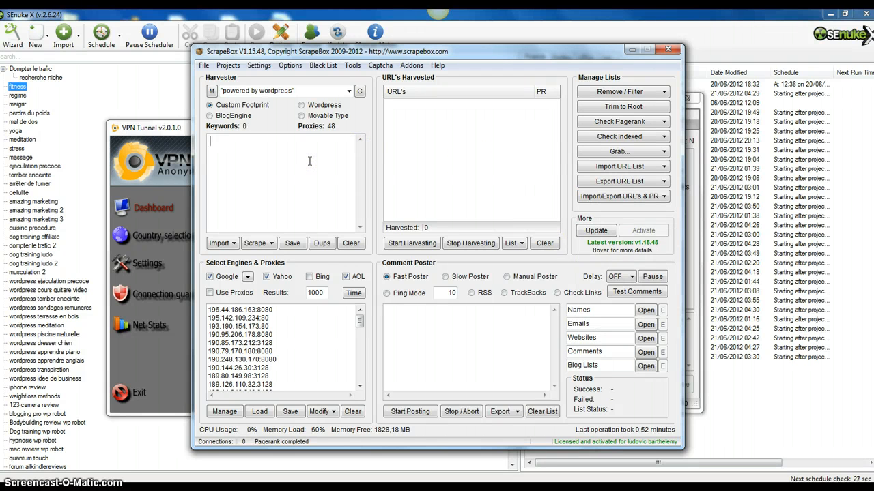
left_click(312, 89)
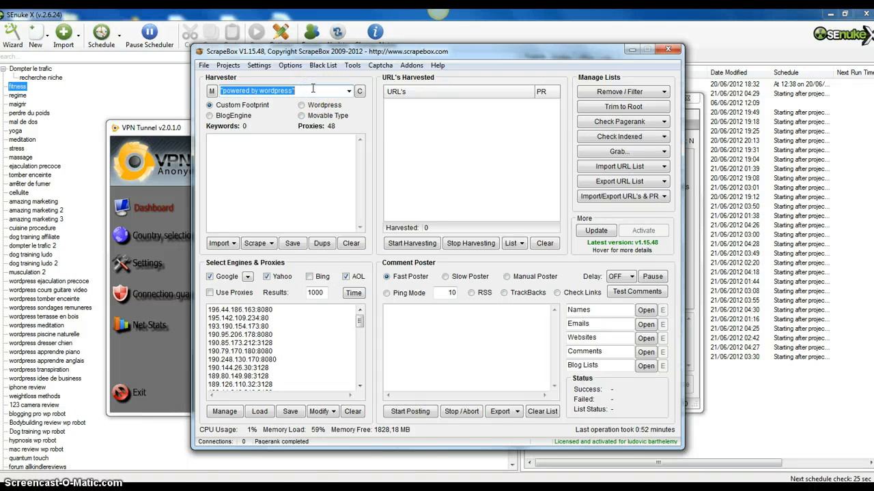
key("Delete")
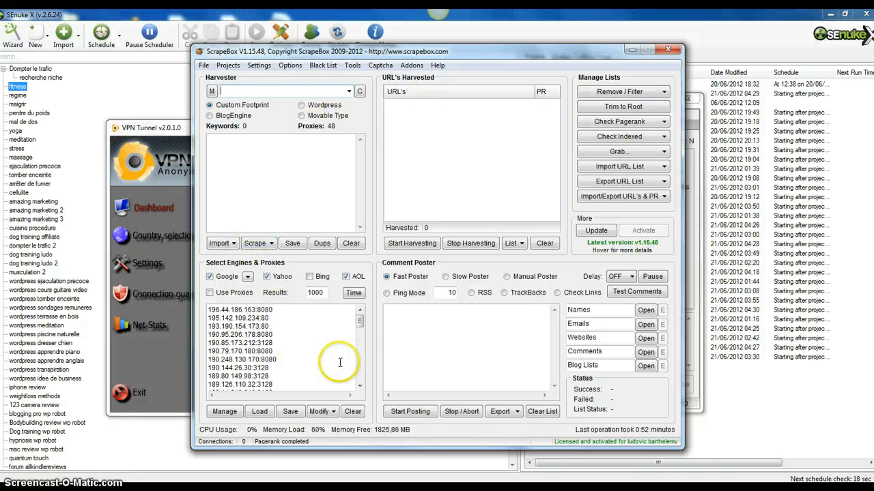
Minimize the SEnuke X window behind ScrapeBox to reveal the desktop
left_click(827, 18)
left_click(829, 15)
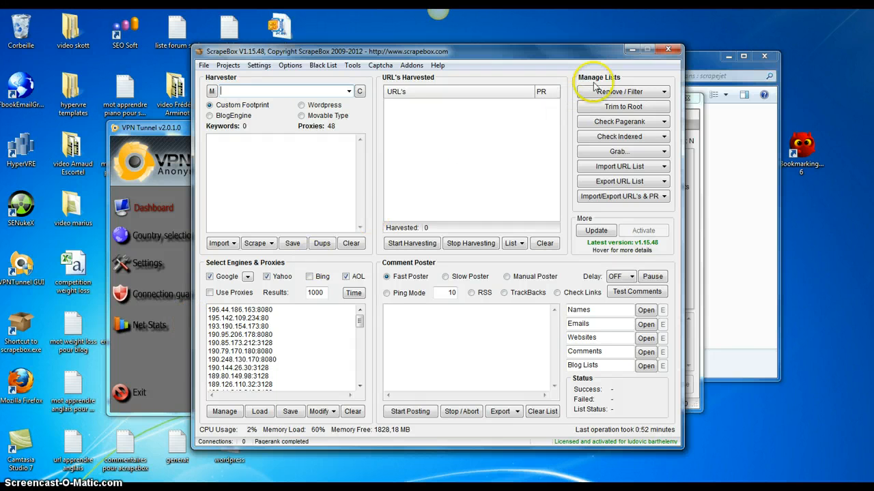
Minimize ScrapeBox and close the scrapejet folder window behind it
left_click(634, 48)
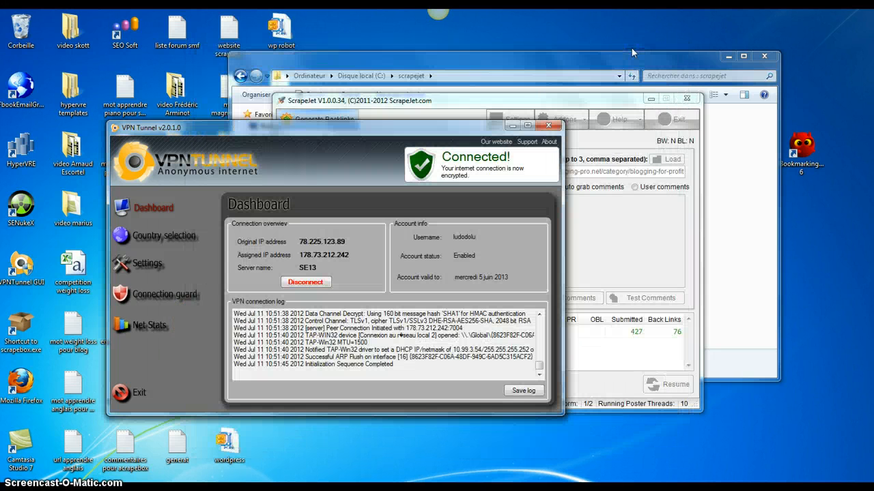
left_click(613, 64)
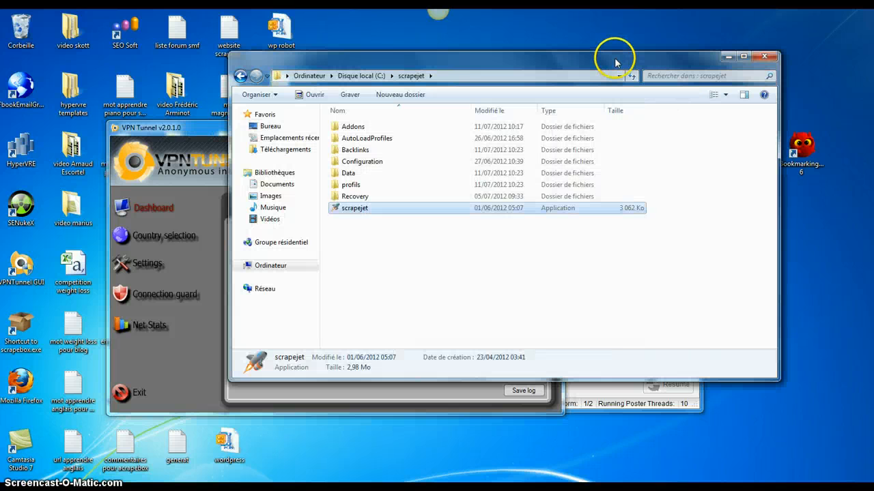
left_click(764, 57)
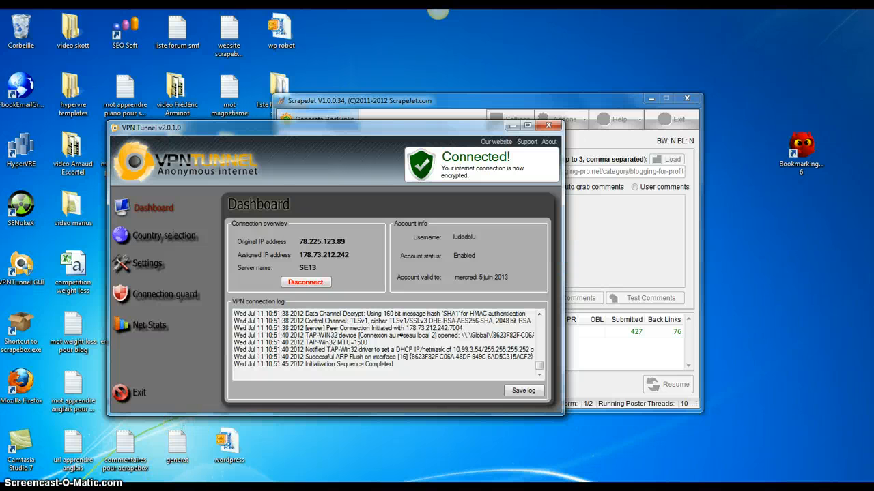
Switch to Chrome and bring up the BlackHatWorld thread on footprints for finding phpBB forums
mouse_move(146, 489)
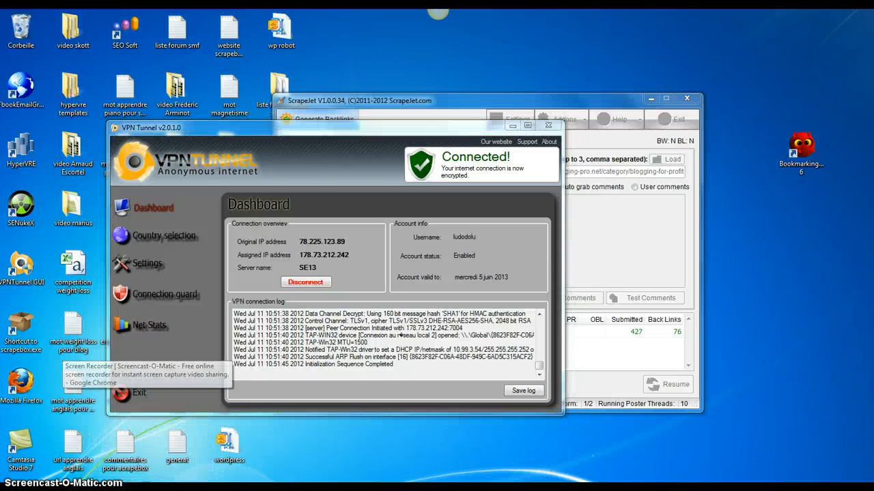
left_click(181, 448)
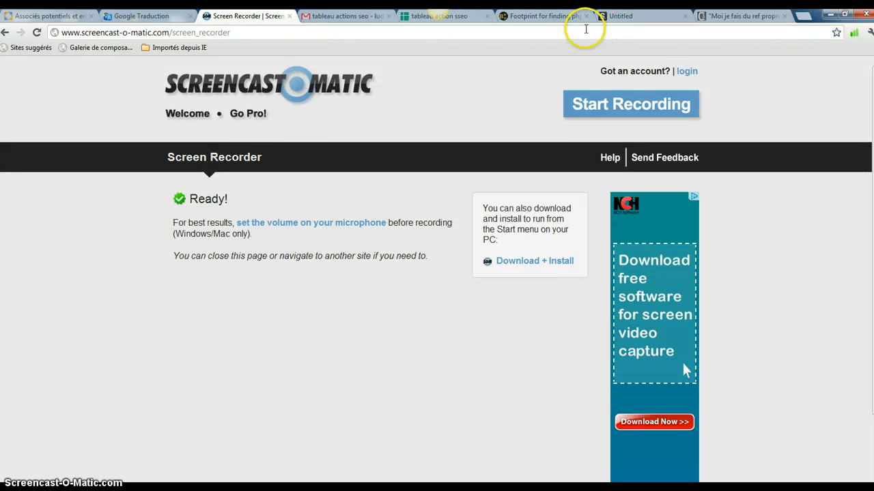
left_click(546, 31)
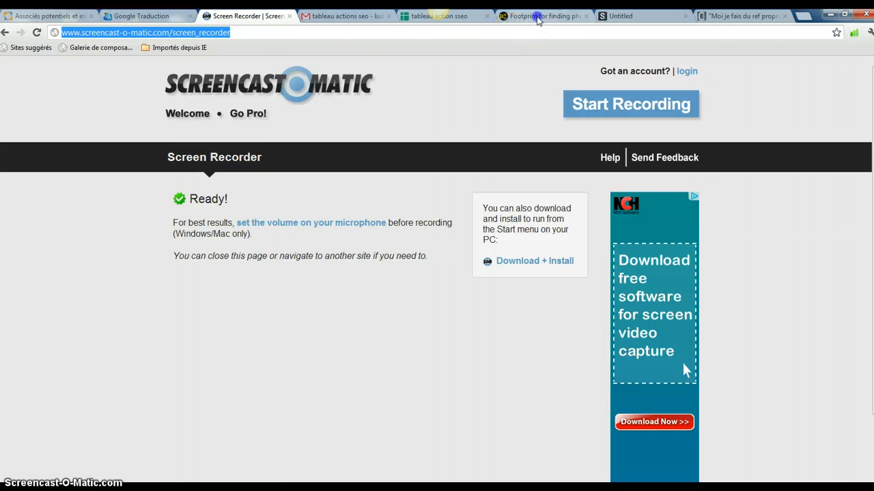
left_click(537, 16)
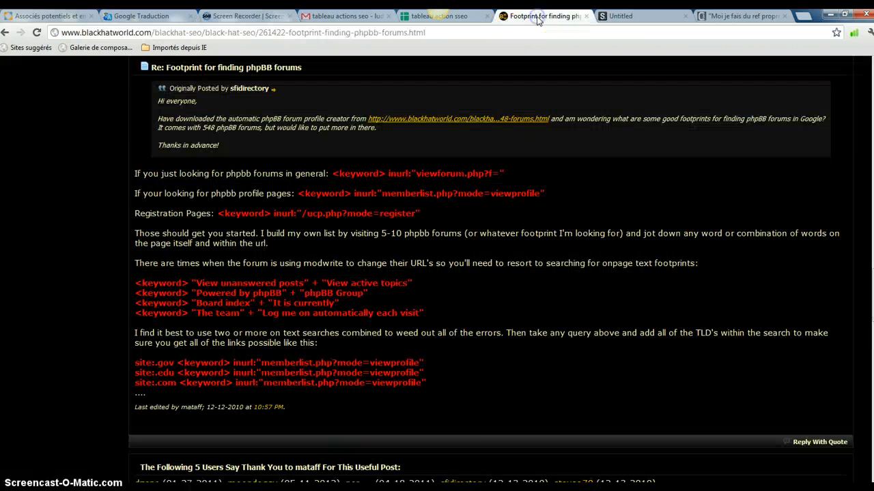
Review the phpBB footprints in the post and copy the line site:.edu <keyword> inurl:"memberlist.php?mode=viewprofile"
left_click(468, 160)
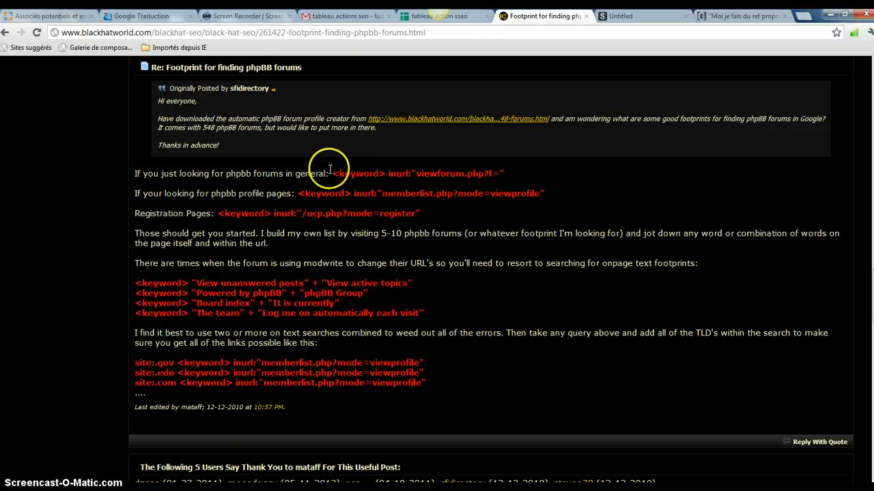
left_click_drag(331, 173, 501, 174)
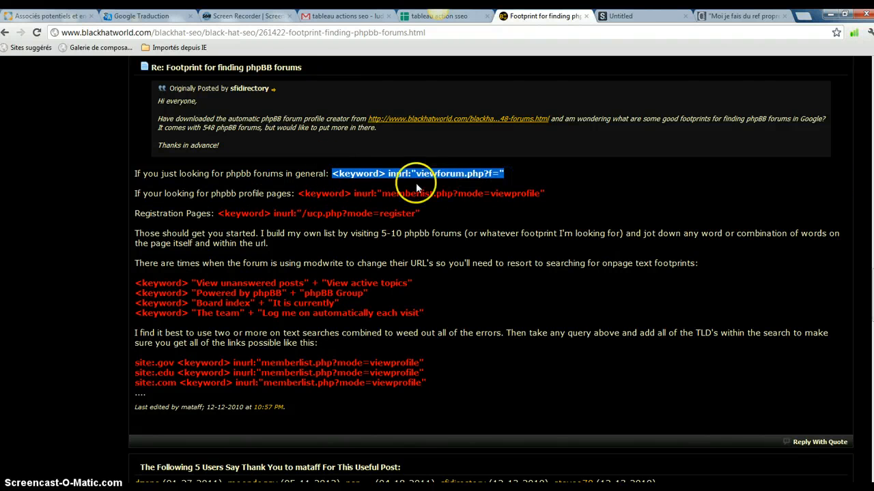
left_click(300, 194)
left_click(277, 213)
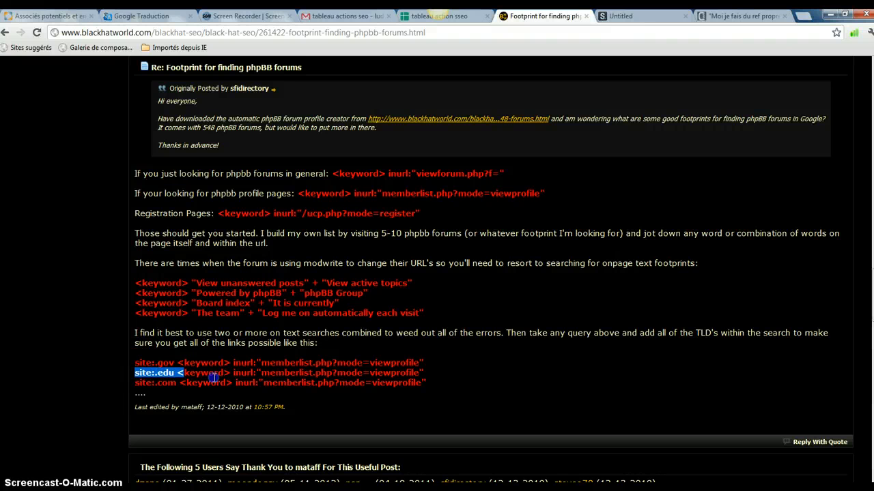
left_click_drag(214, 377, 426, 371)
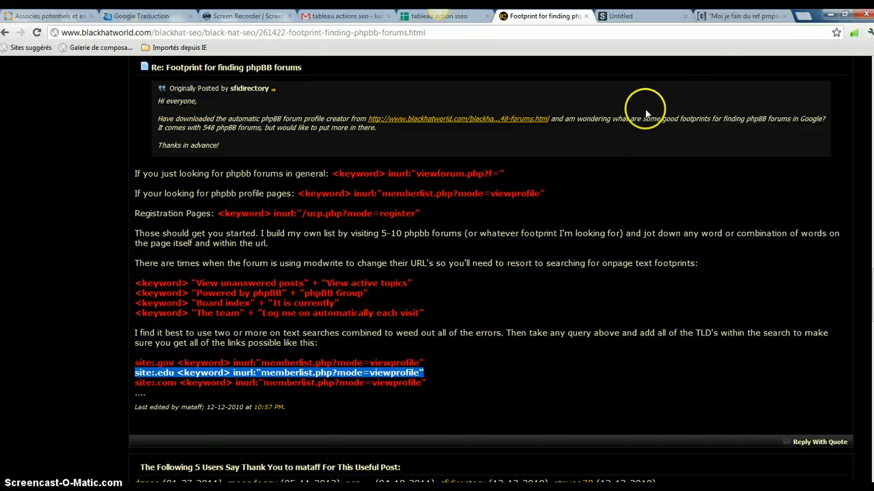
Switch back to ScrapeBox and enter the copied site:.edu <keyword> inurl:"memberlist.php?mode=viewprofile" as the custom footprint
left_click(830, 15)
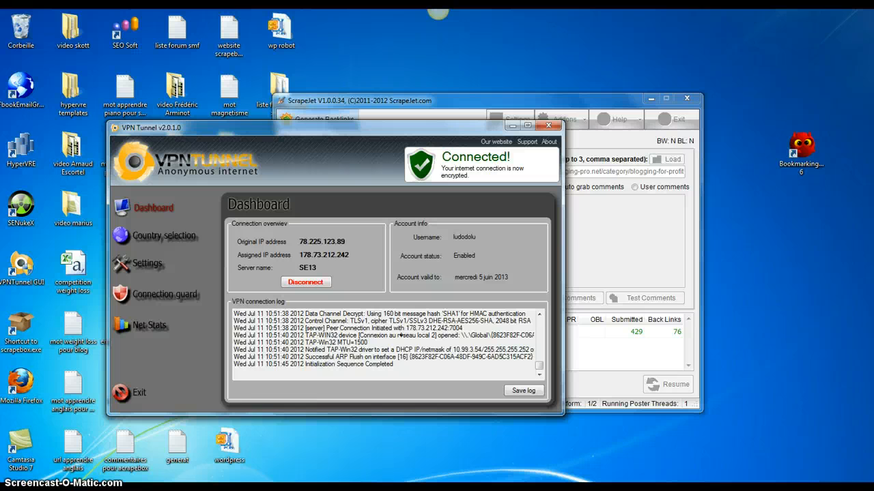
mouse_move(249, 486)
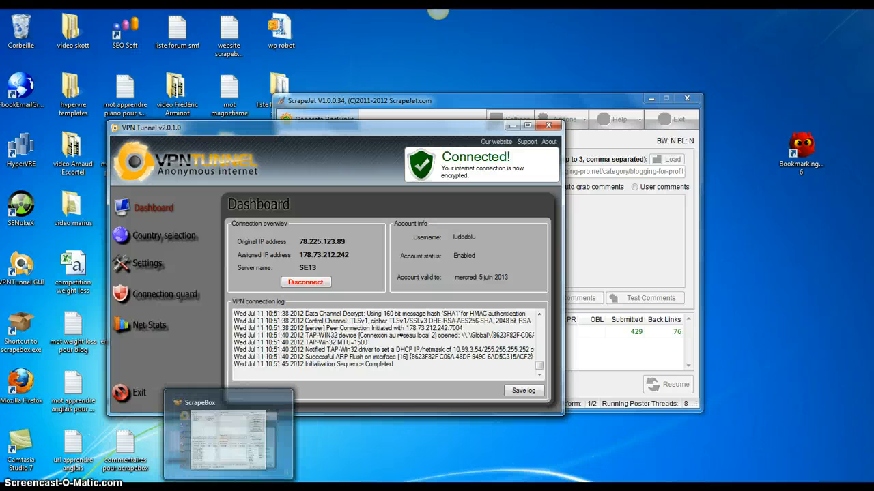
left_click(229, 487)
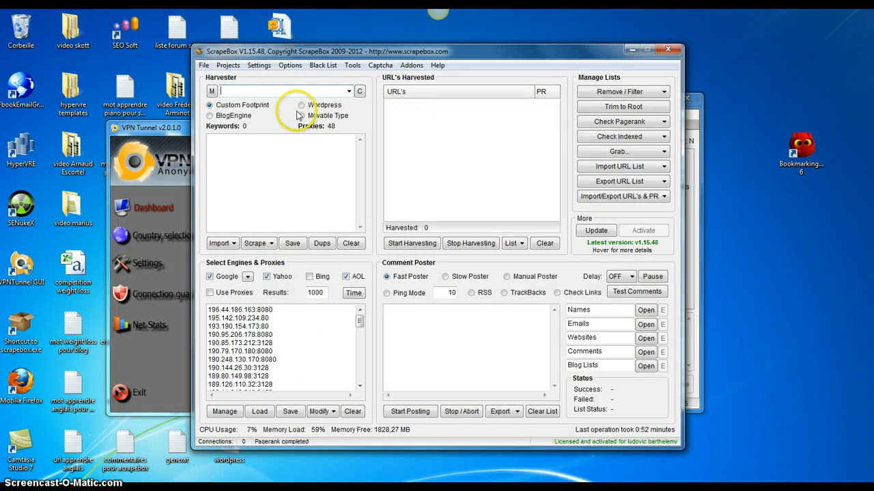
type("inurl:\"memberlist.php?mode=viewprofile\"")
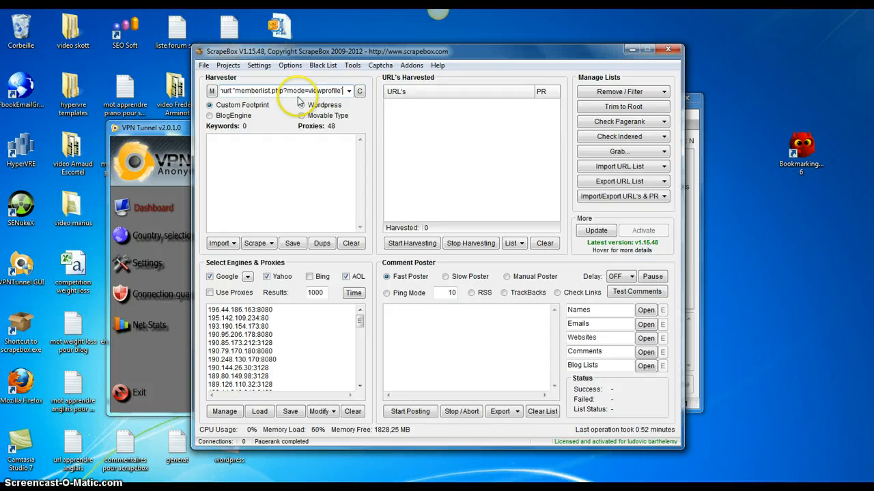
Set the Google engine to google.com and harvest URLs with the footprint, accepting the untested proxies and dismissing the completion messages
left_click(247, 276)
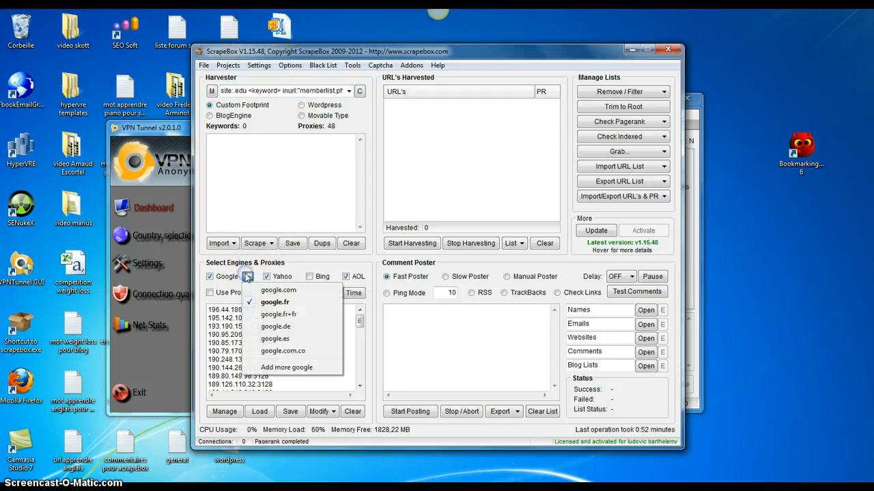
left_click(272, 289)
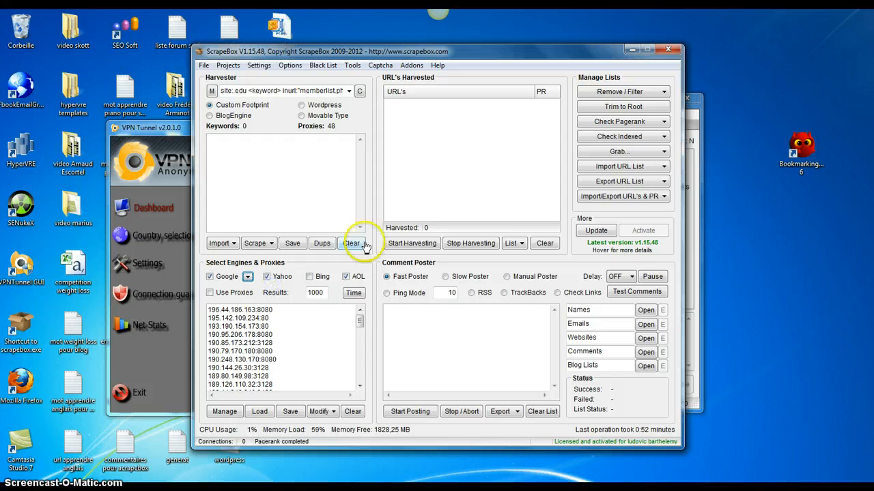
left_click(394, 243)
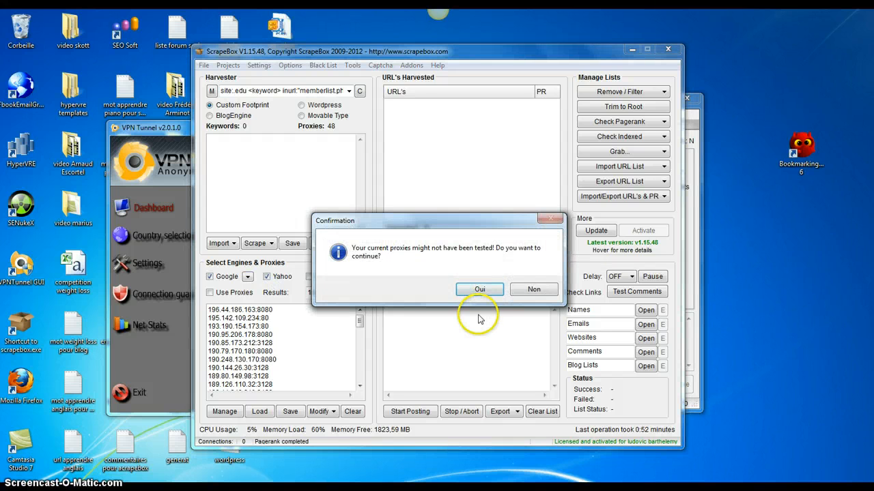
left_click(479, 290)
left_click(472, 289)
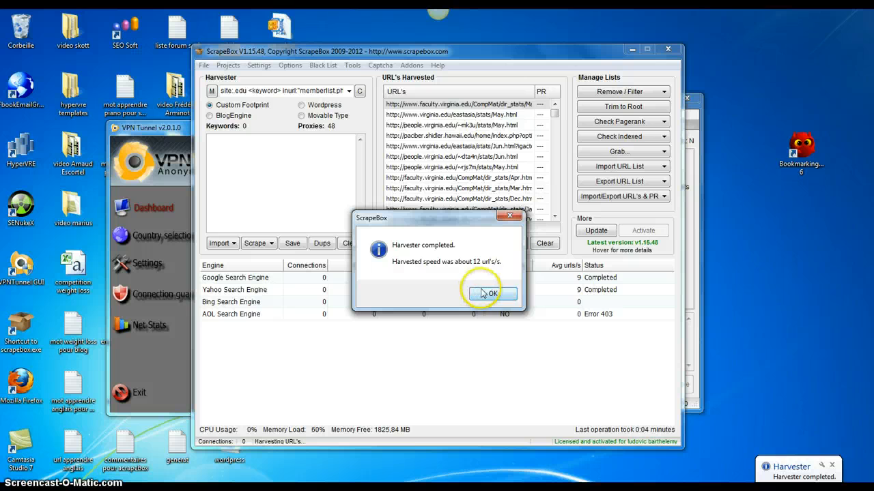
left_click(488, 293)
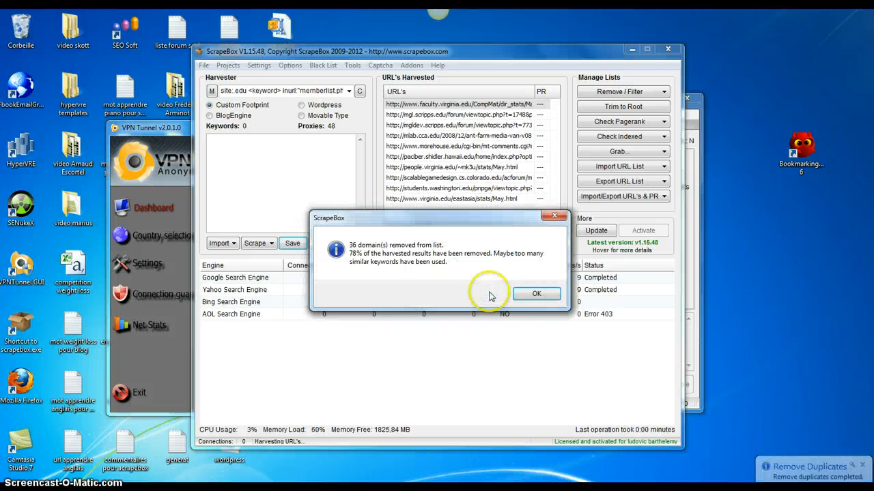
left_click(533, 299)
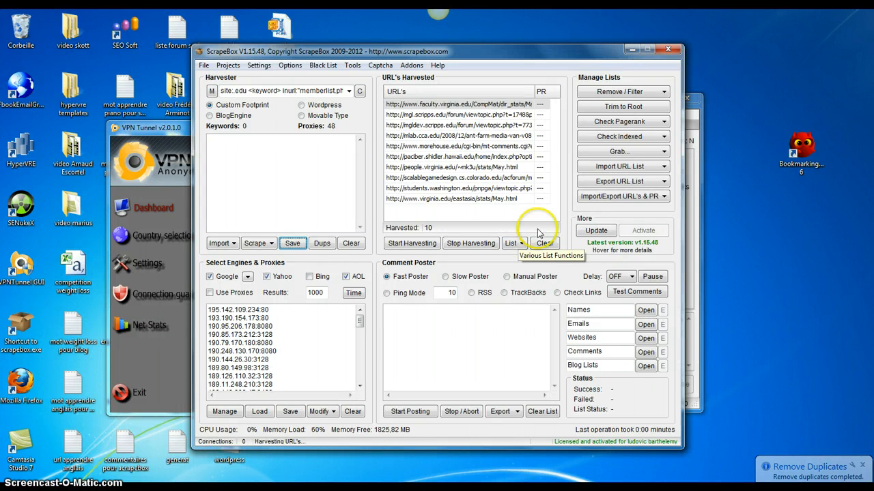
Check the domain PageRank of the harvested .edu URLs and sort them from highest to lowest
left_click(648, 123)
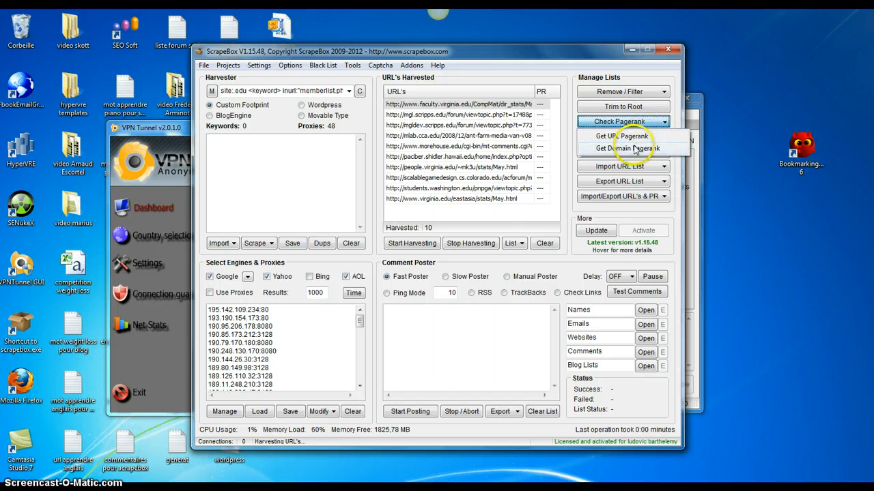
left_click(631, 148)
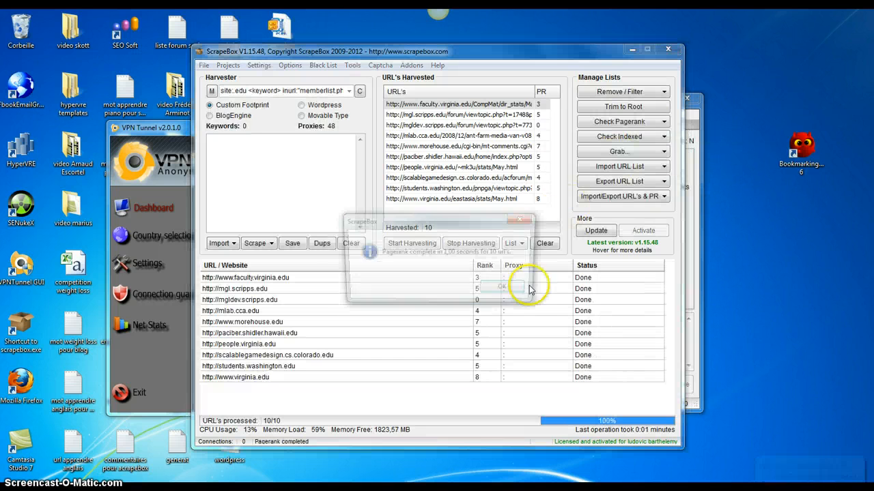
left_click(515, 290)
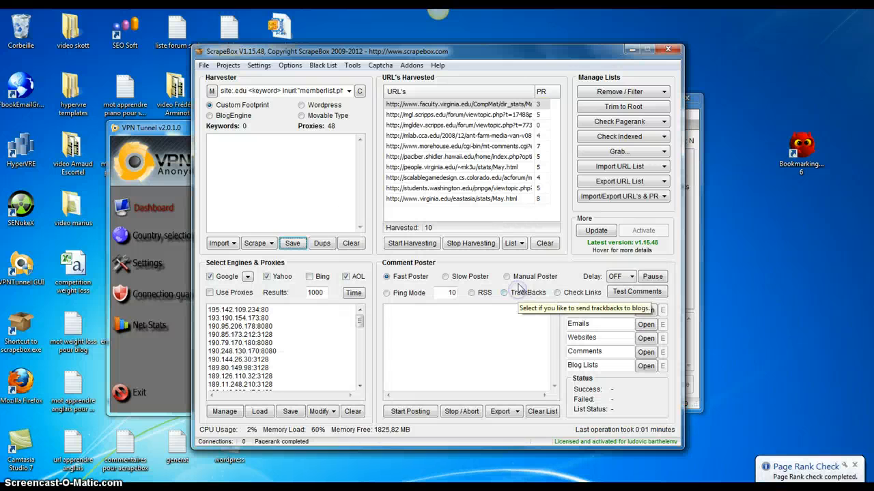
left_click(543, 93)
left_click(542, 93)
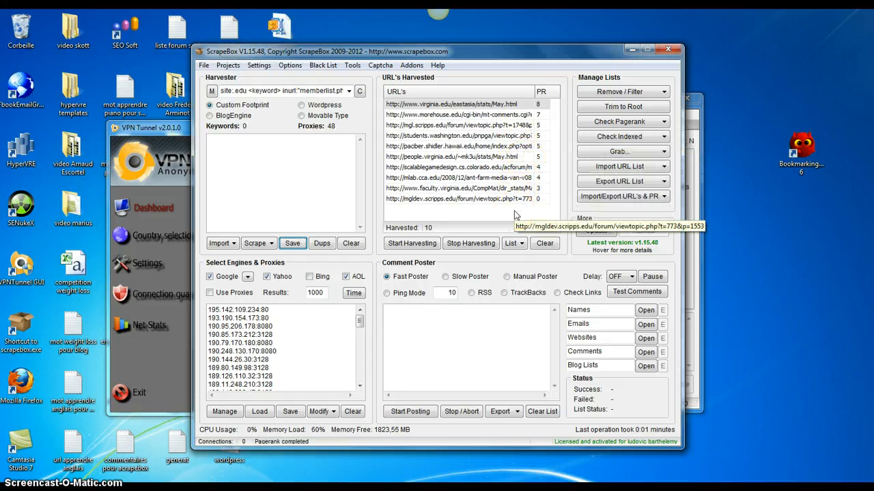
Clear the list of harvested .edu URLs and confirm the removal
left_click(543, 243)
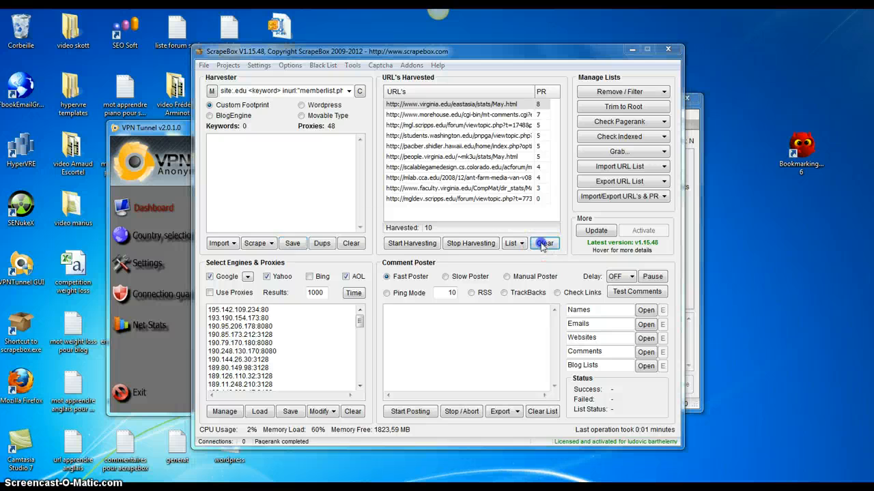
left_click(464, 293)
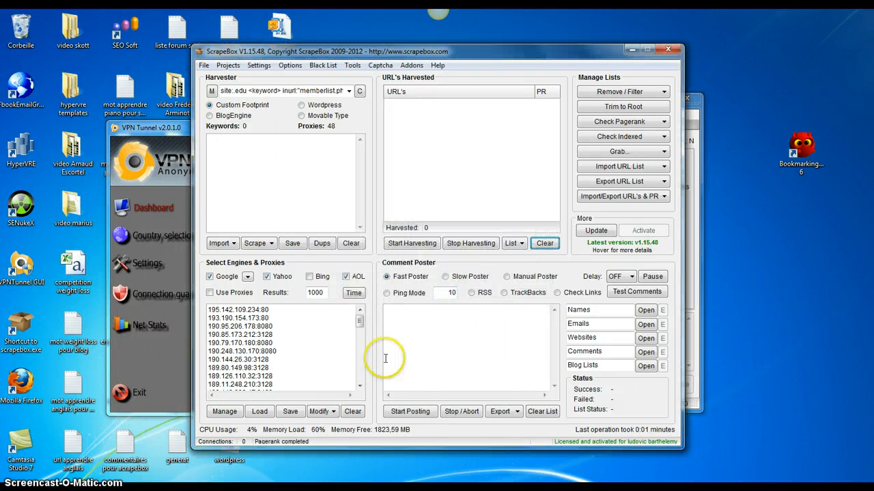
Switch to Chrome and load google.fr in place of the phpBB footprint thread
left_click(166, 490)
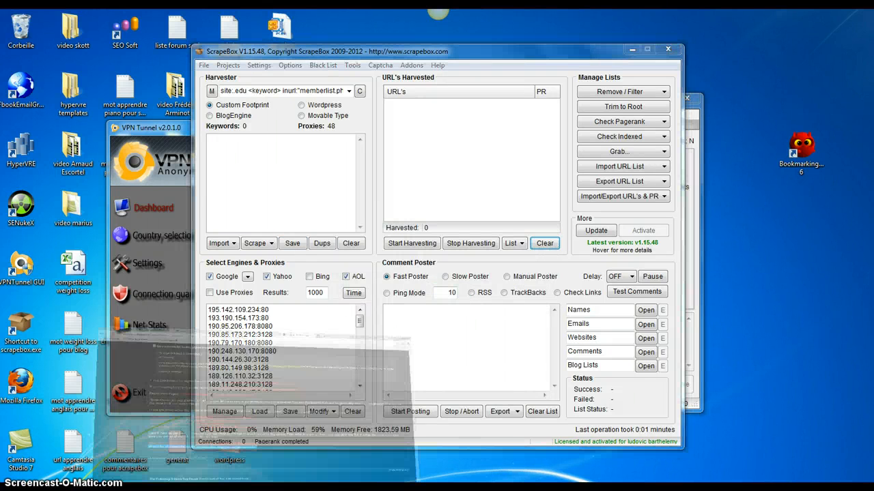
left_click(410, 36)
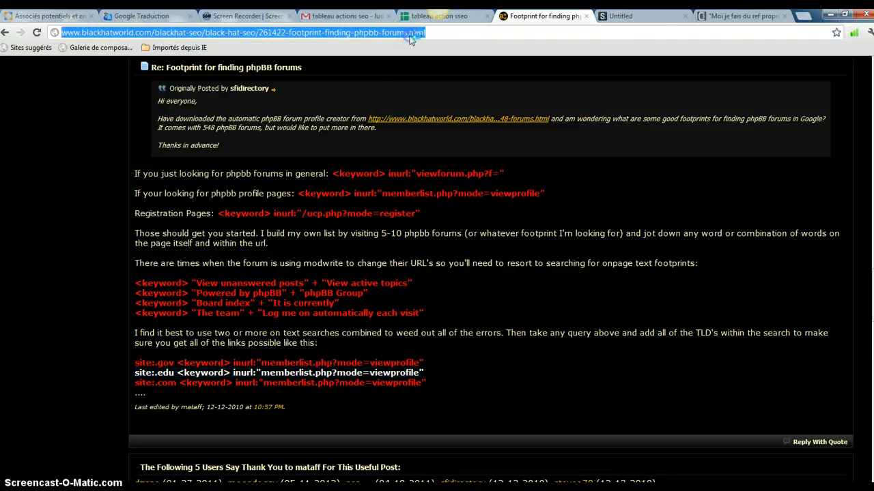
type("goog")
key("Return")
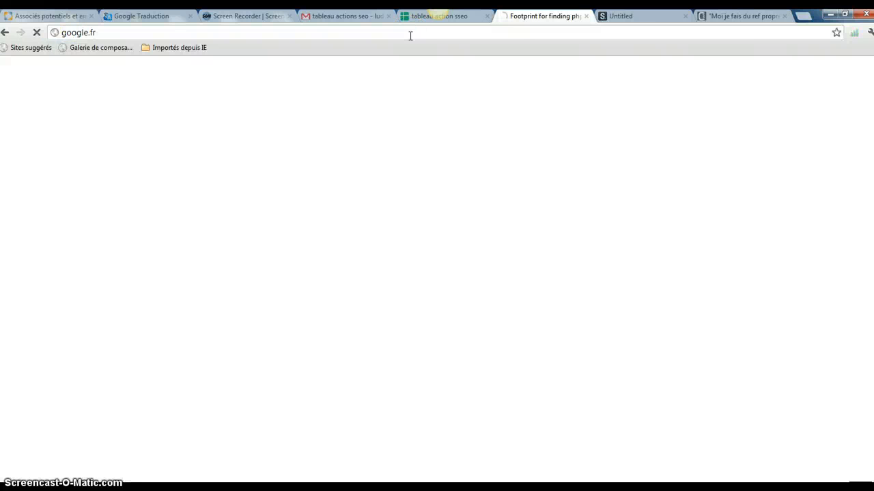
Search Google for "footprint keywordluv"
left_click(406, 236)
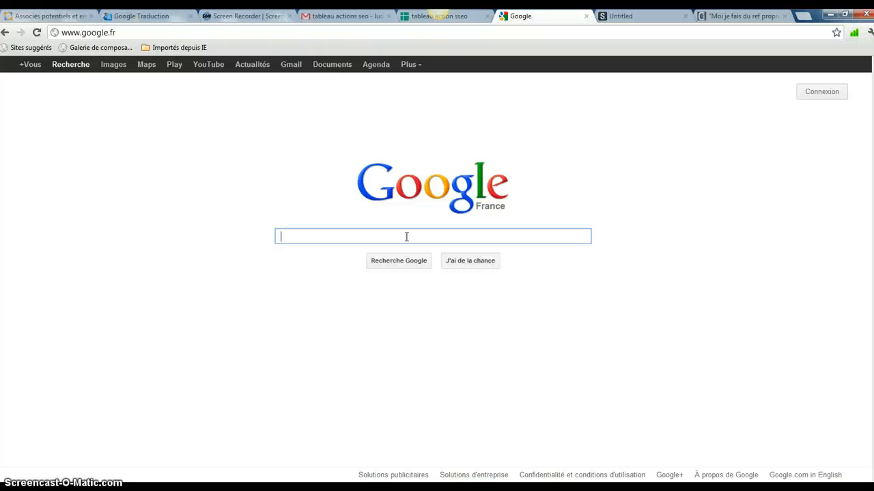
type("ffot")
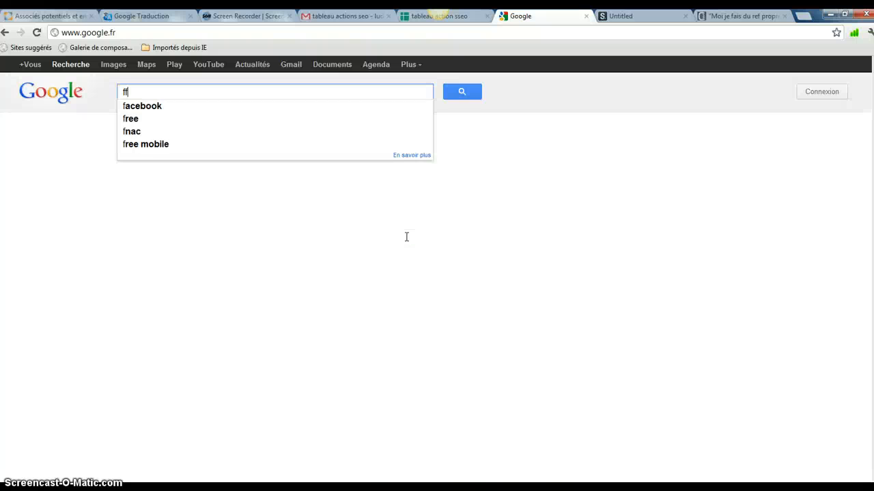
key("BackSpace")
key("BackSpace")
key("BackSpace")
key("BackSpace")
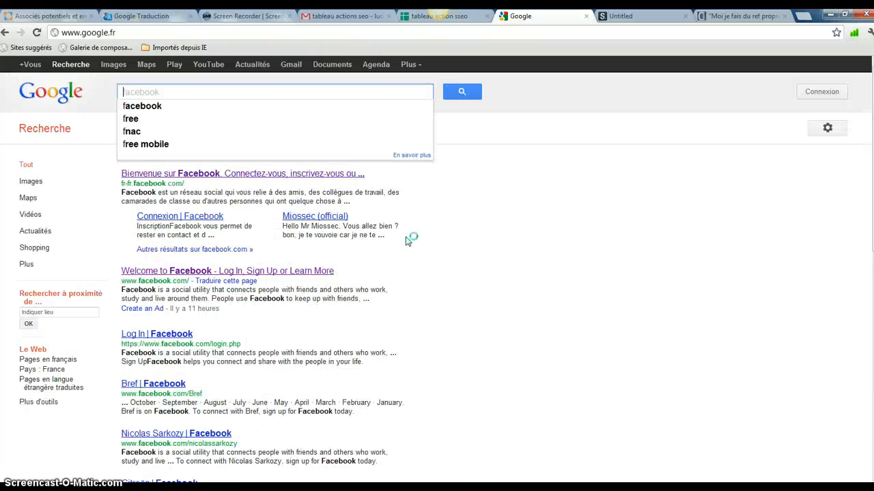
type("footprint ")
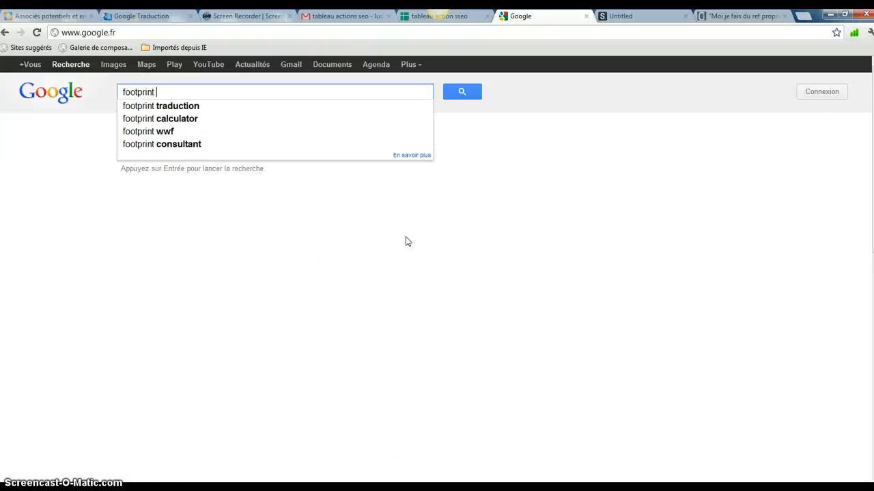
type("key")
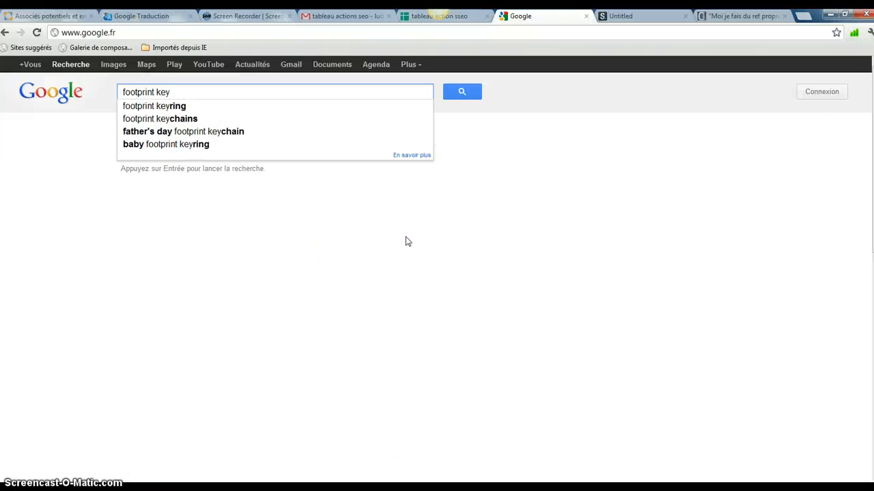
type("wo")
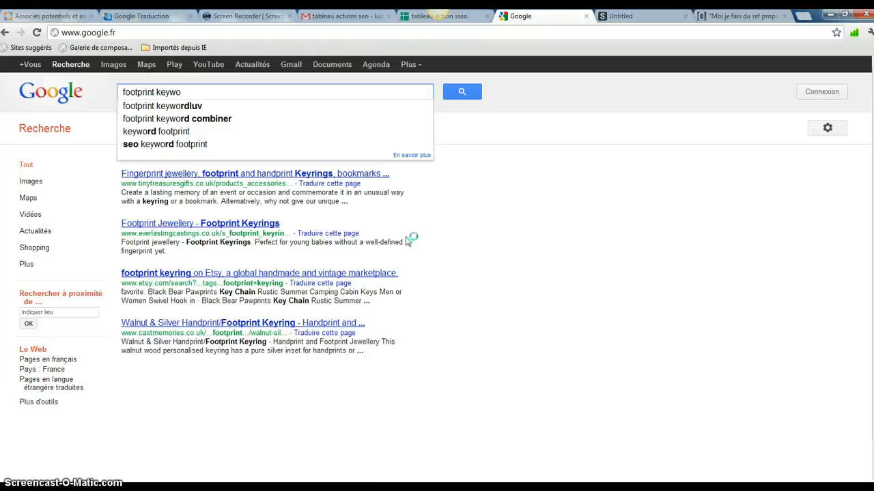
key("Down")
key("Return")
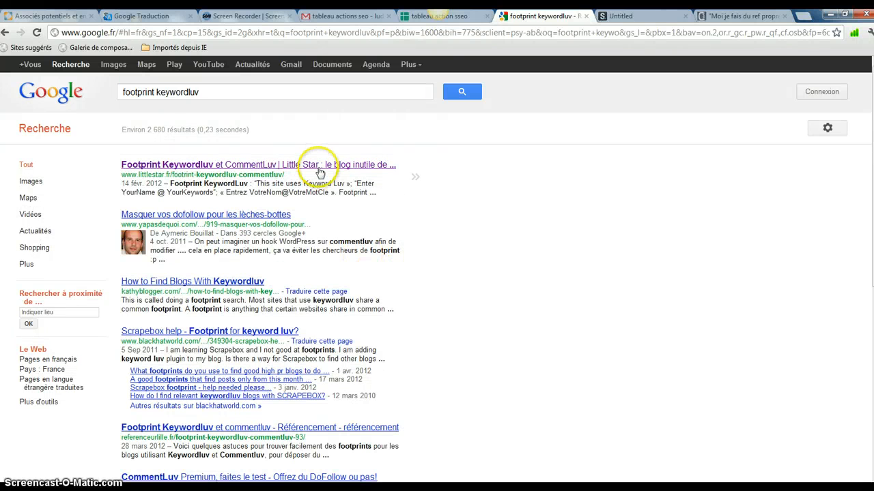
Open the littlestar.fr article on KeywordLuv and CommentLuv footprints and select the three KeywordLuv footprints in it
left_click(320, 173)
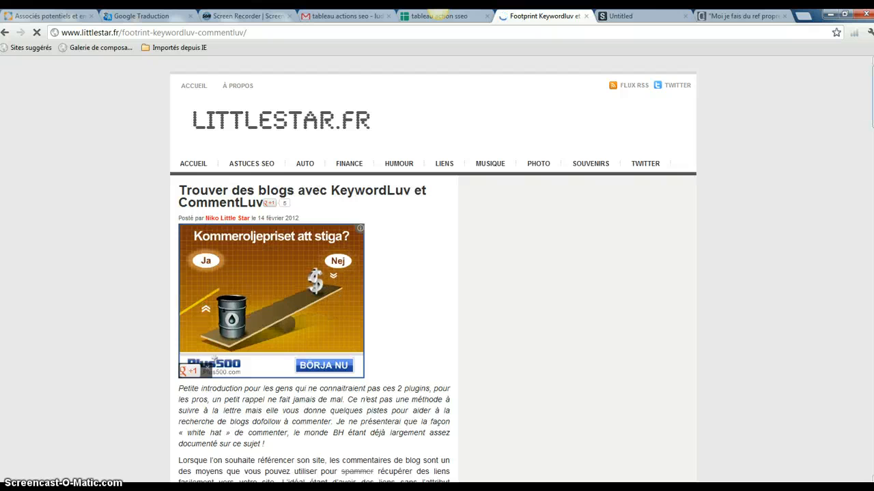
left_click_drag(873, 99, 870, 161)
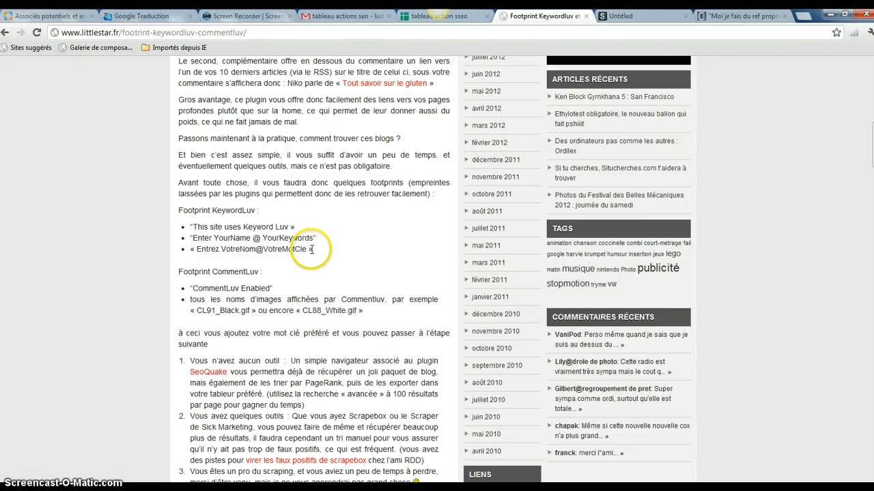
left_click_drag(310, 249, 264, 227)
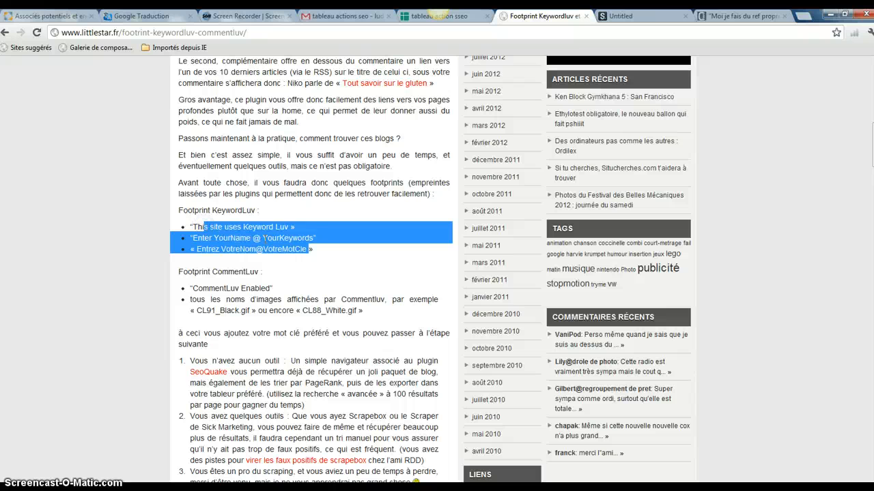
left_click(311, 249)
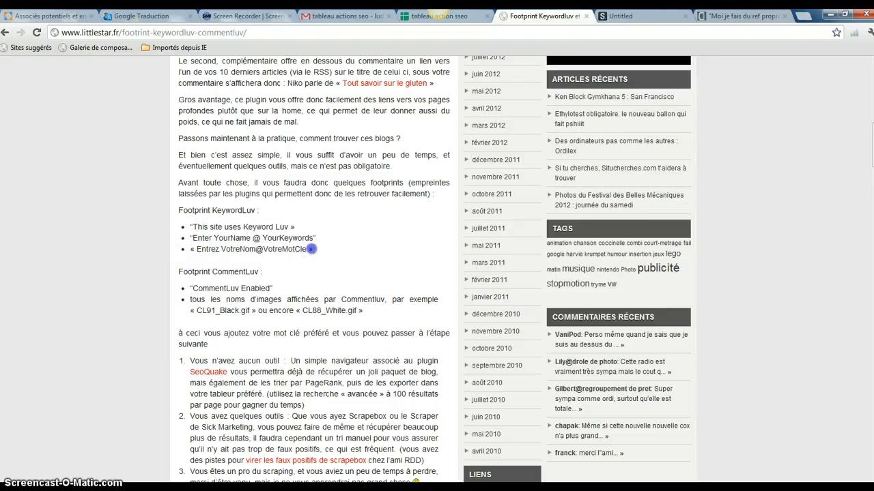
left_click_drag(310, 249, 193, 227)
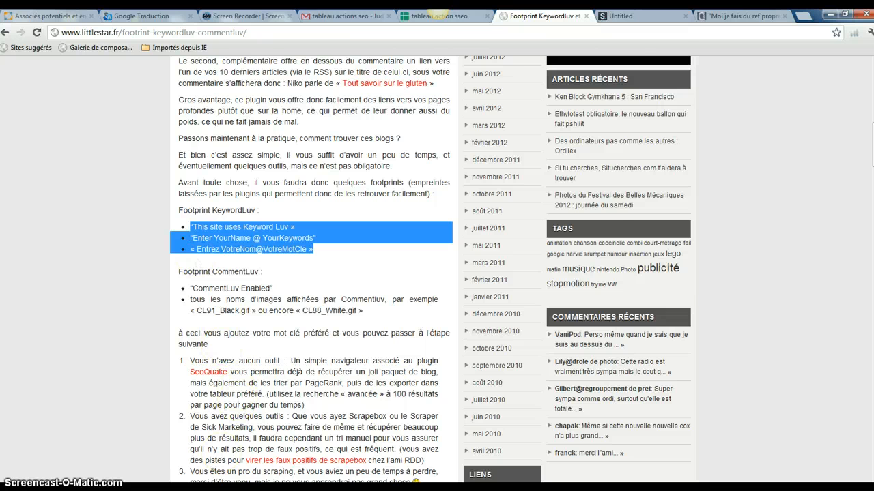
Switch to ScrapeBox, empty the custom footprint and insert the three KeywordLuv footprints from the article as keywords
key("alt+Tab")
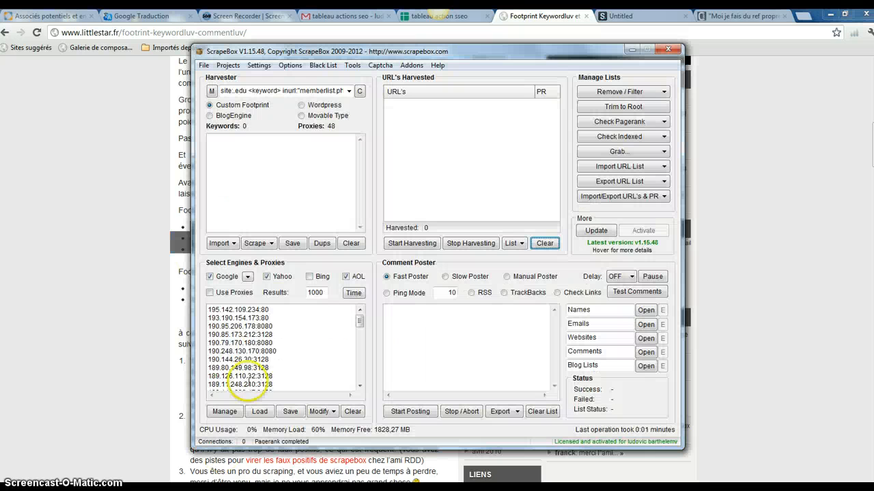
left_click(302, 89)
key("Delete")
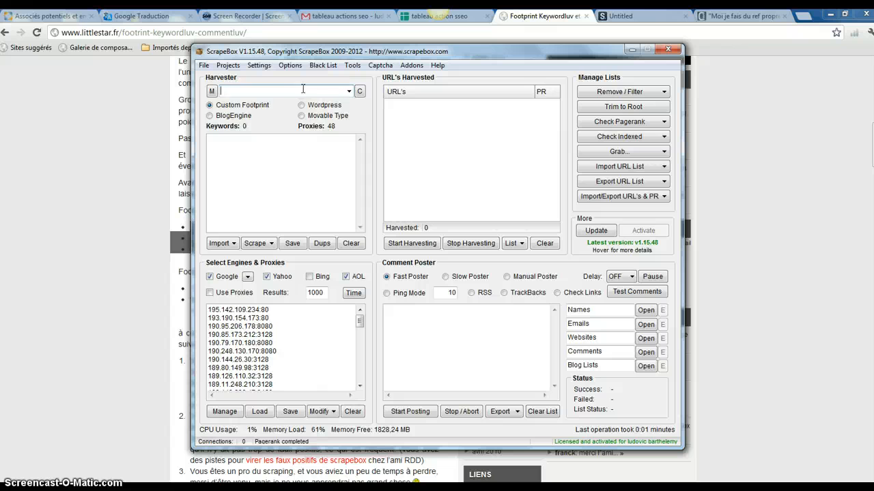
left_click(298, 143)
type("\"This site uses Keyword Luv\" \"Enter YourName @ YourKeywords\" « Entrez VotreNom@VotreMotCle »")
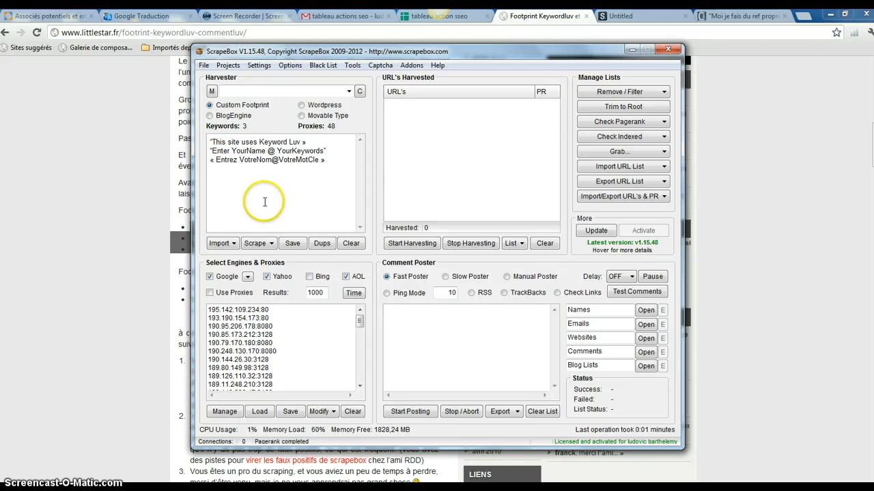
Set the Google engine to google.fr and harvest URLs for the three footprints, accepting the untested proxies
left_click(234, 245)
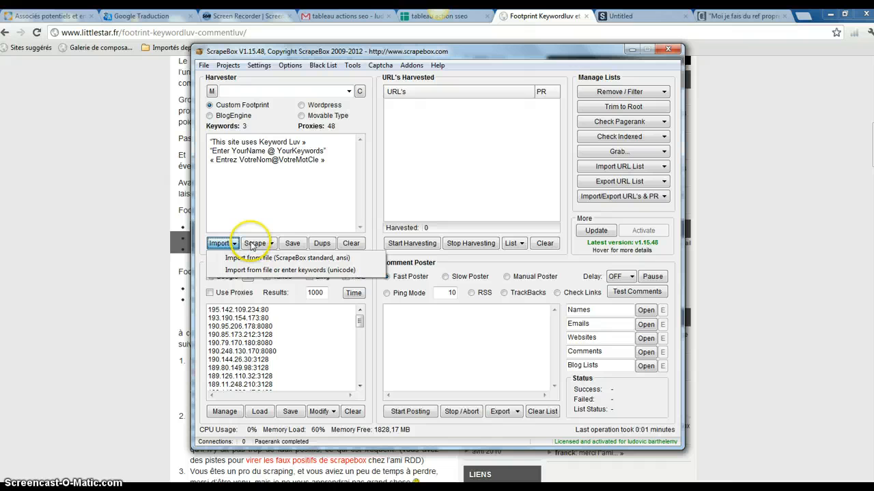
left_click(282, 215)
left_click(248, 277)
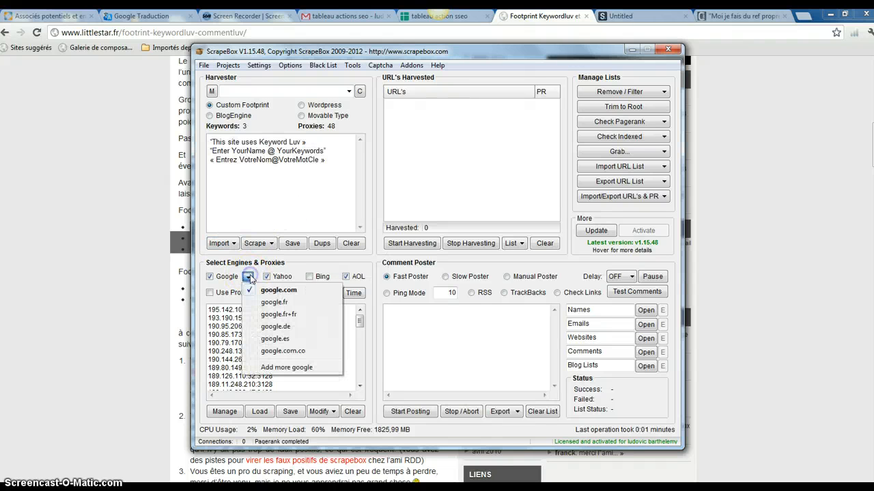
left_click(267, 302)
left_click(392, 242)
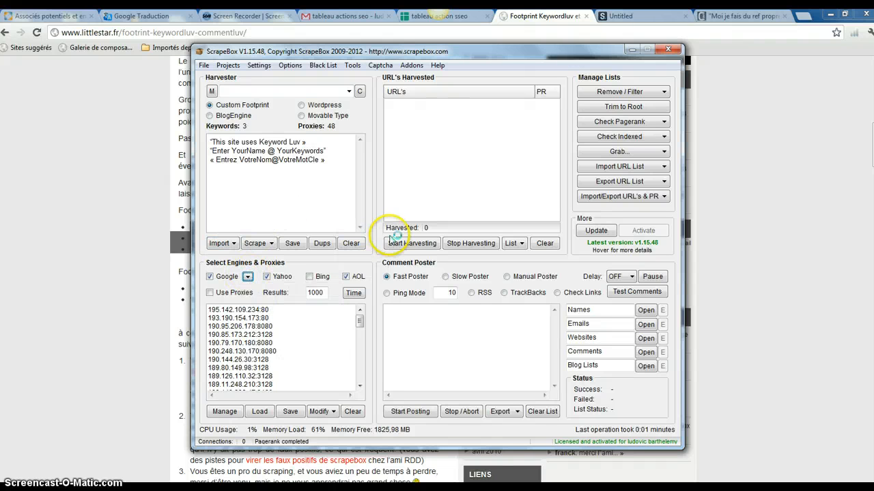
left_click(464, 289)
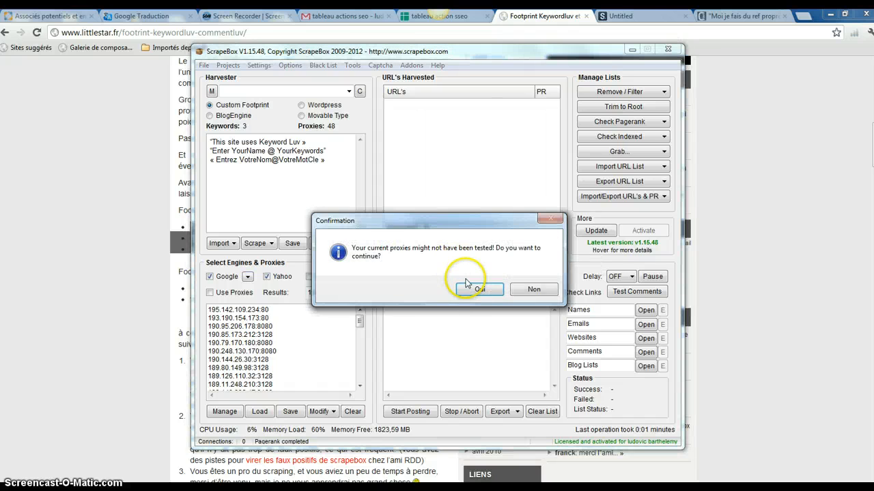
left_click(467, 289)
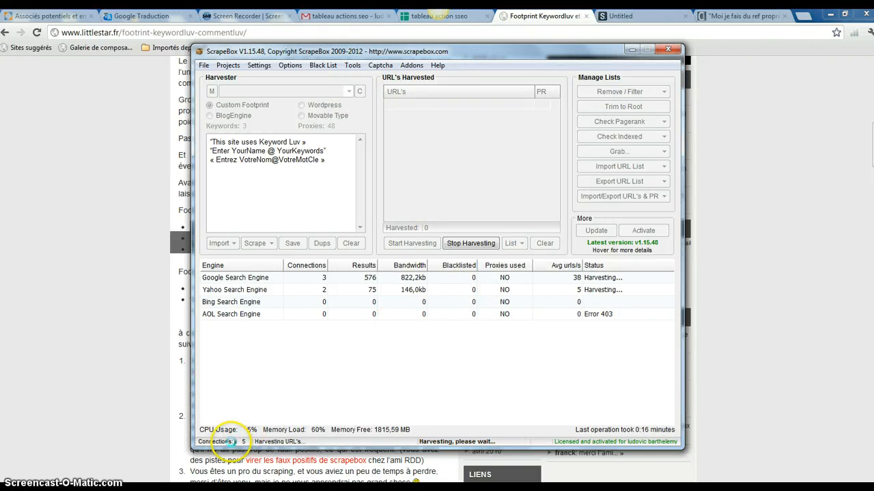
Minimize the browser window, dismiss the harvest completion and duplicate-removal messages, and close the keyword statistics
left_click(179, 490)
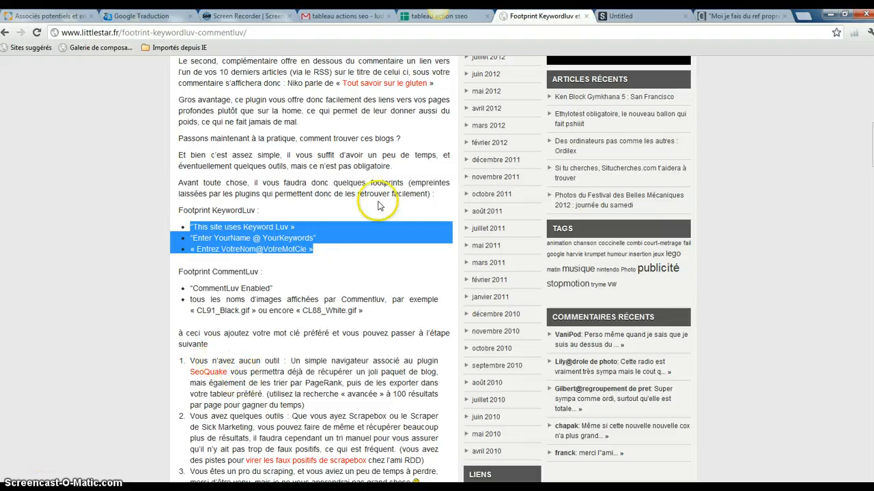
left_click(830, 17)
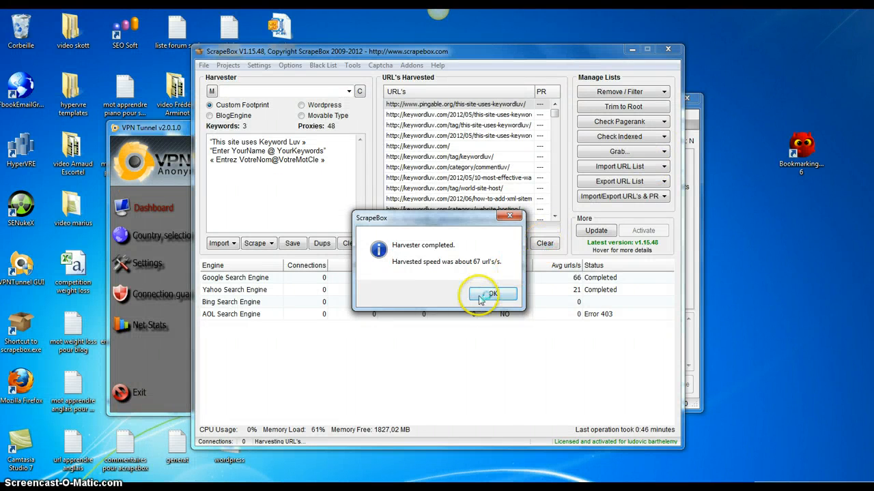
left_click(482, 298)
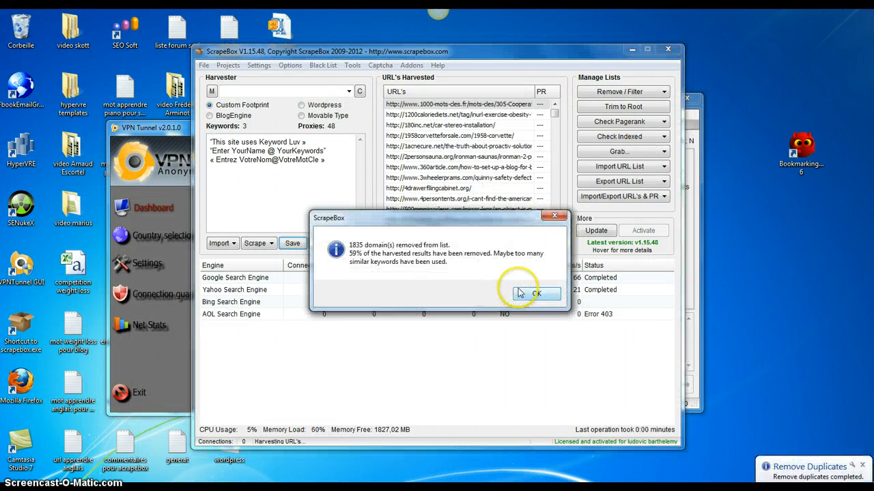
left_click(519, 294)
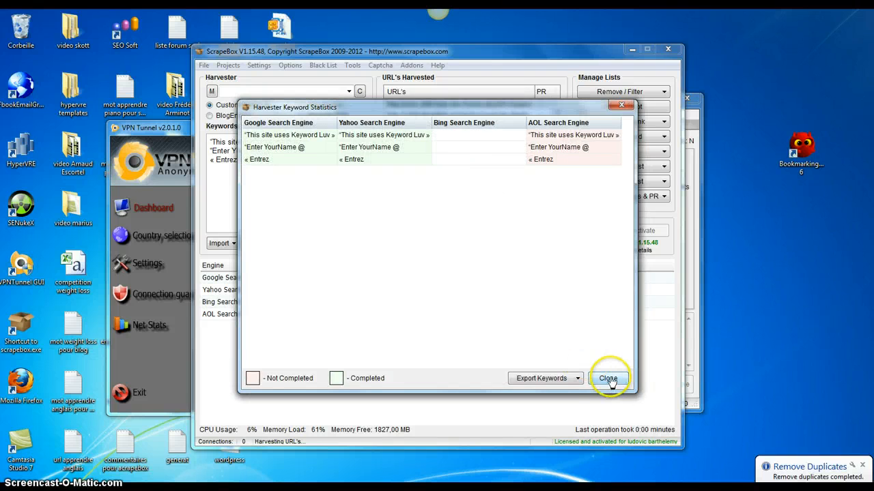
left_click(608, 380)
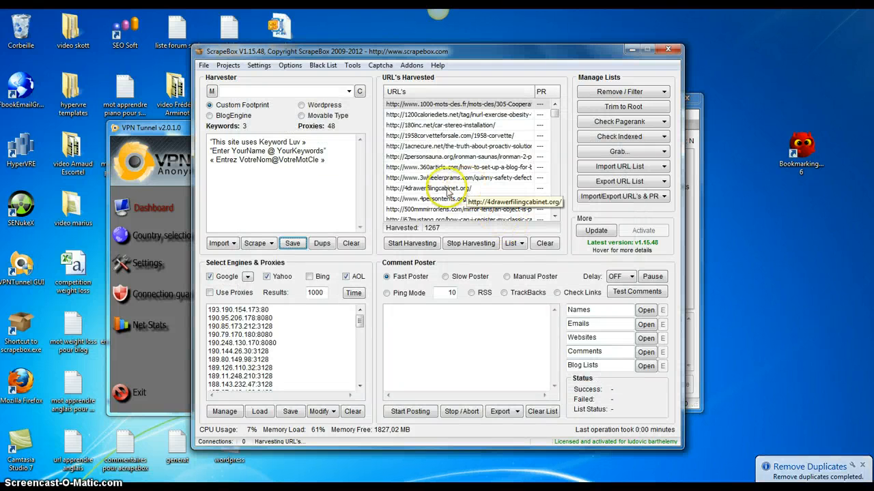
left_click(329, 160)
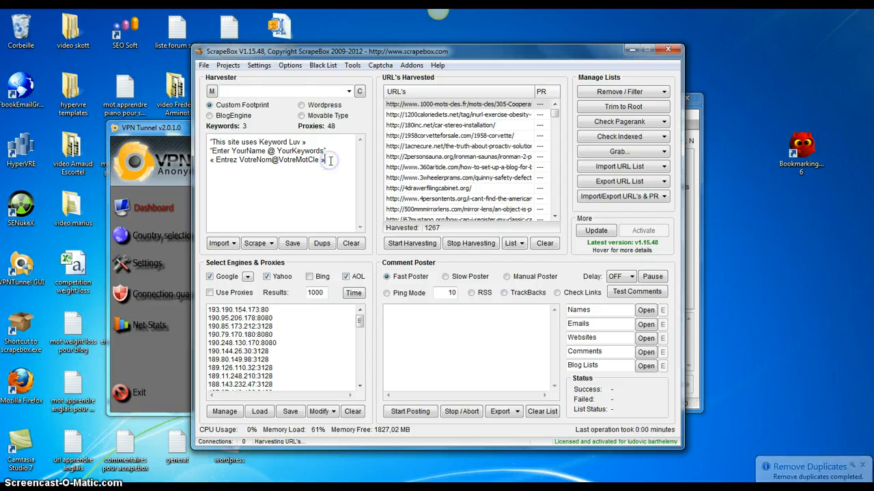
left_click_drag(327, 160, 210, 142)
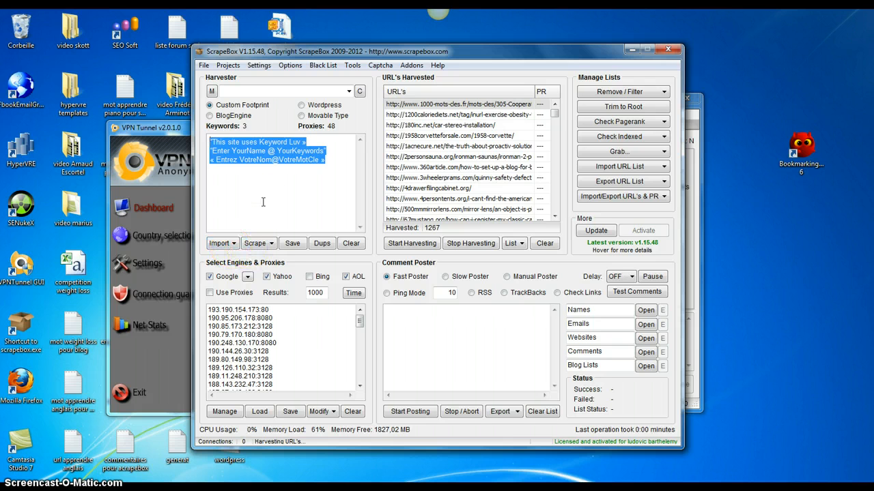
left_click(297, 171)
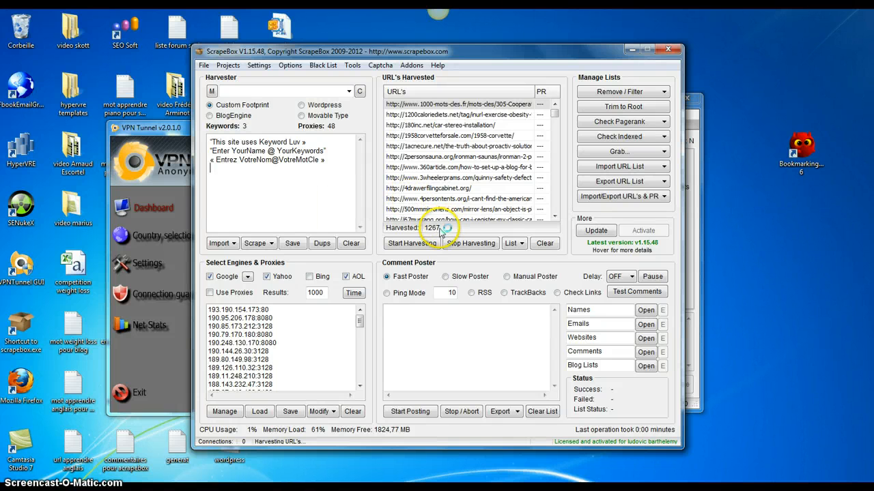
Start a URL PageRank check on the harvested URLs, abort it partway and dismiss the message
left_click(619, 122)
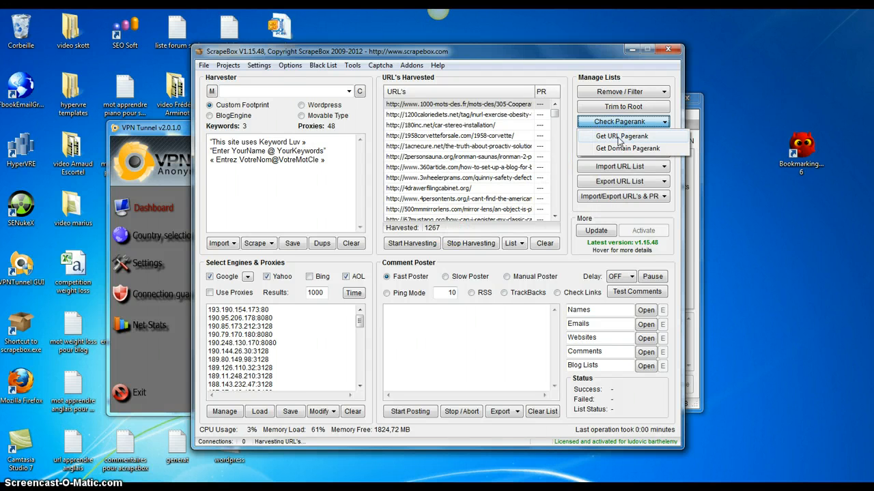
left_click(621, 136)
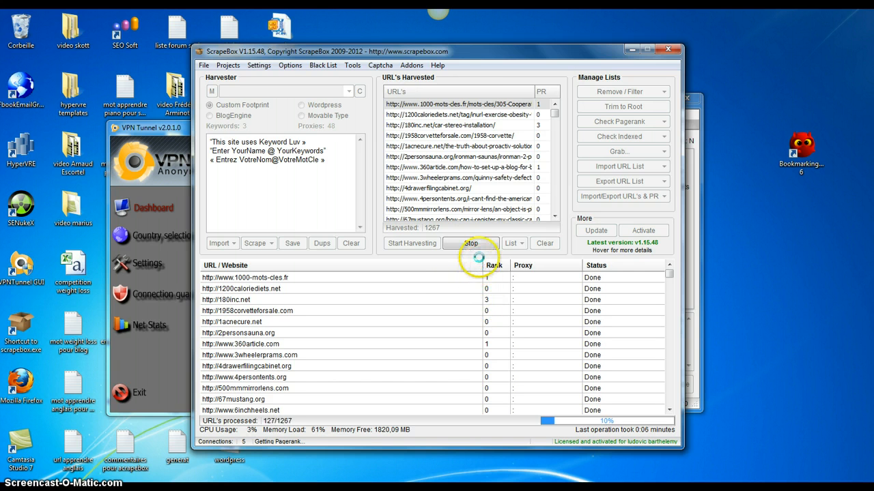
left_click(484, 244)
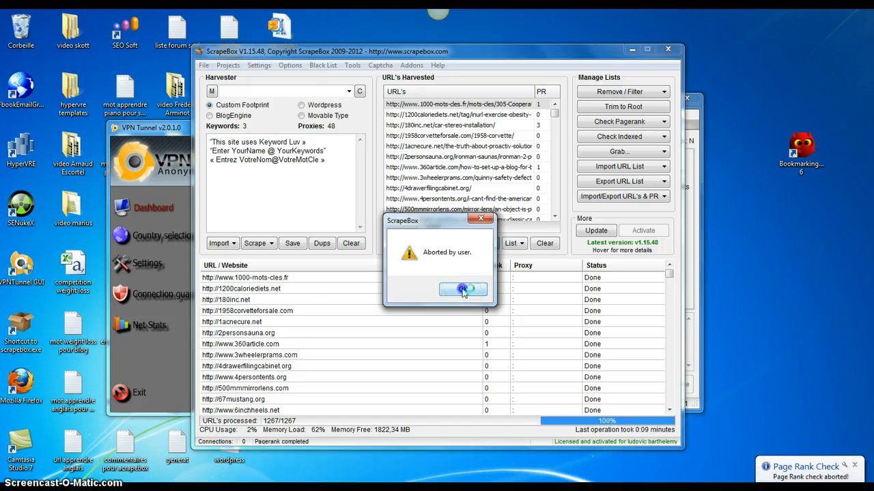
left_click(462, 289)
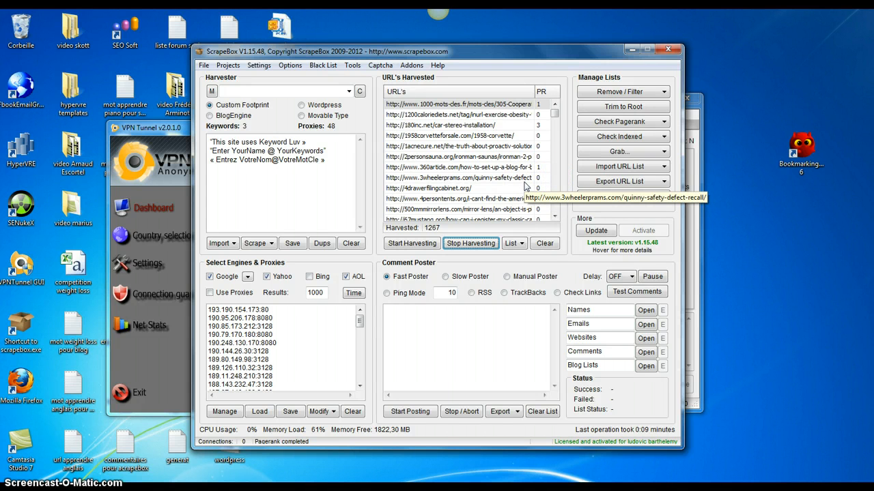
Replace the keyword list with the phrase "comment écrire une lettre qui vend" and clear the harvested URLs
left_click(343, 159)
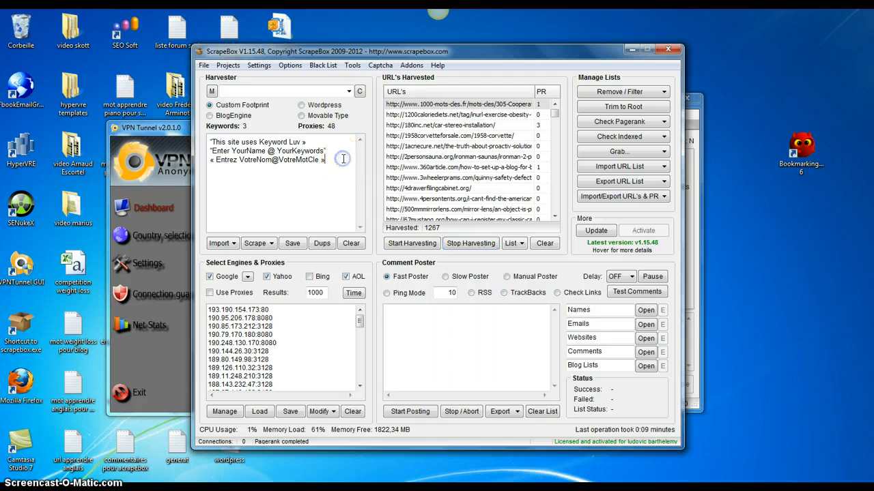
key("ctrl+a")
key("Delete")
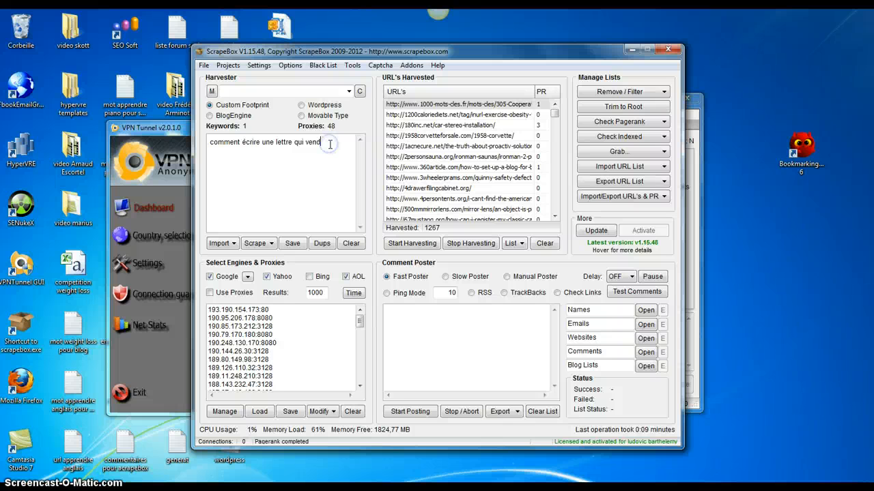
left_click(545, 244)
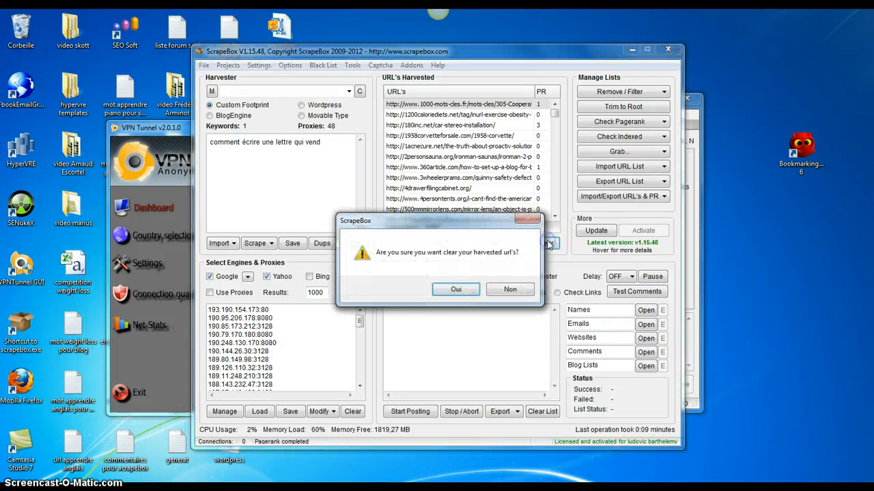
left_click(452, 289)
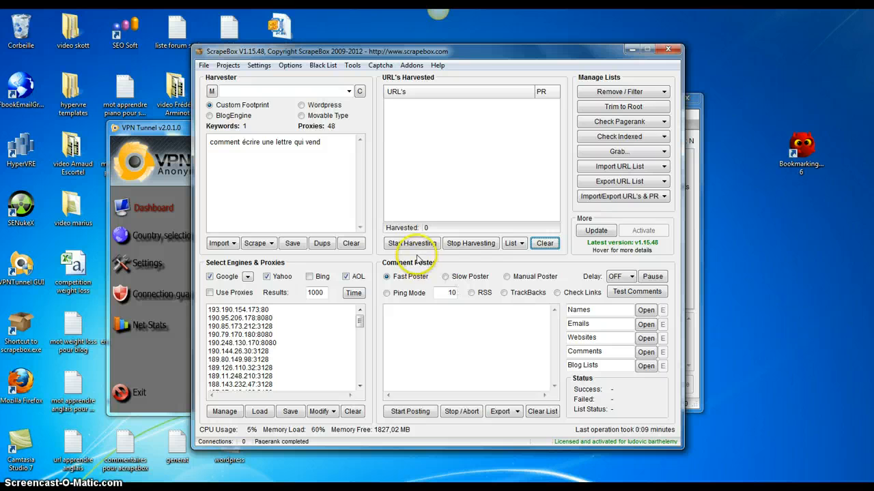
Check the selected Google domain and start harvesting URLs for the phrase, accepting untested proxies and harvesting without proxies
left_click(248, 277)
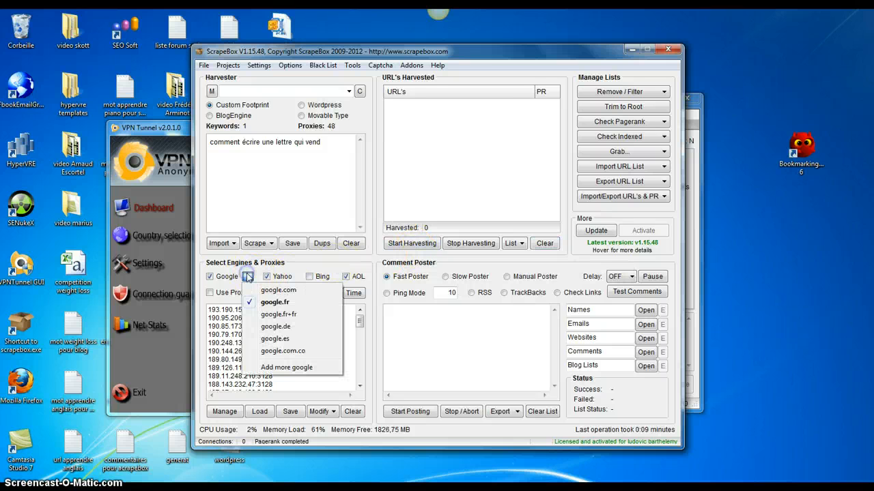
left_click(310, 262)
left_click(411, 245)
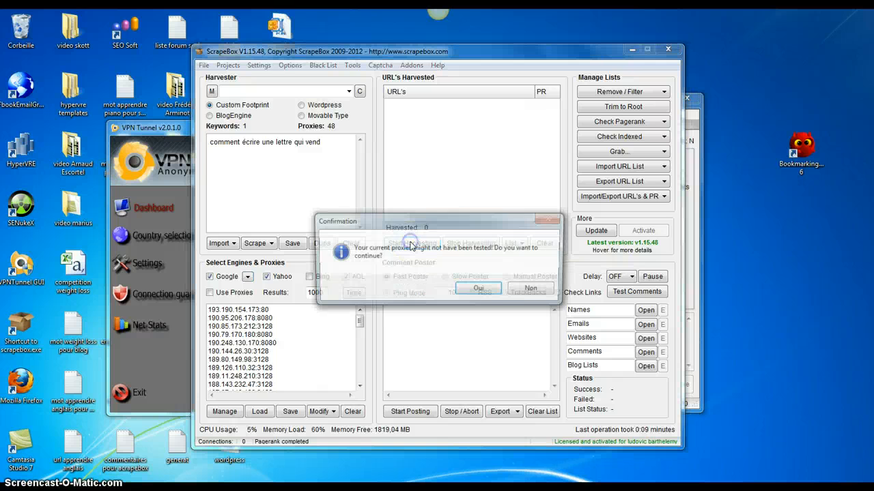
left_click(456, 290)
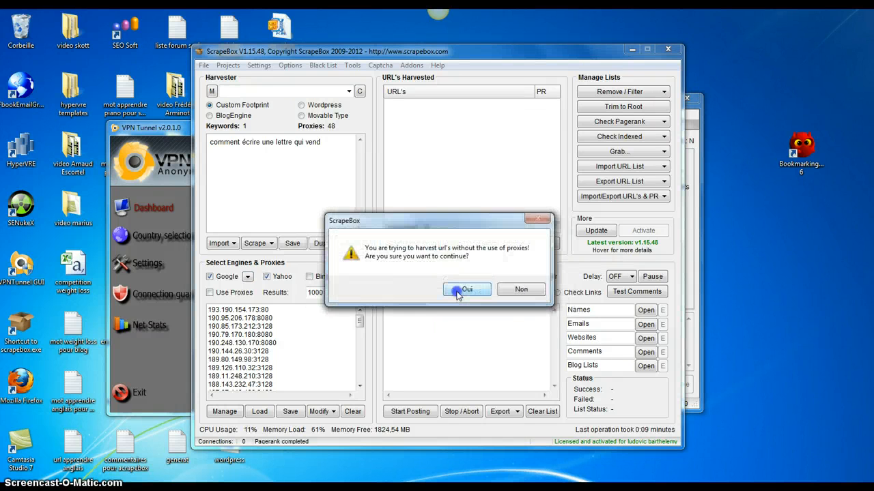
left_click(458, 290)
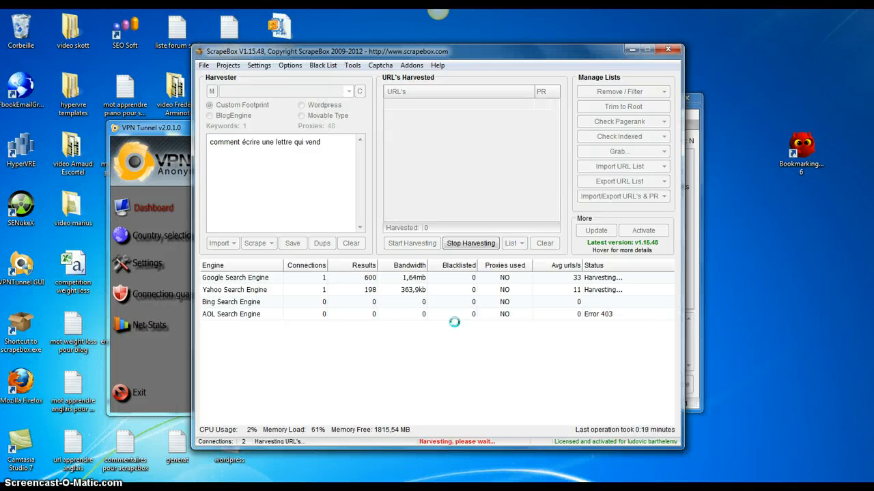
Stop the running harvest, dismiss the completion and duplicate-removal messages, and close the keyword statistics
left_click(471, 243)
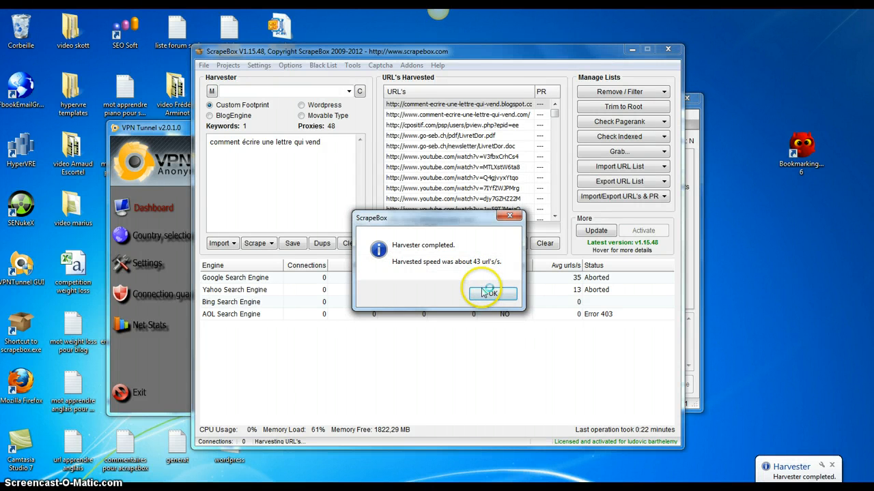
left_click(483, 292)
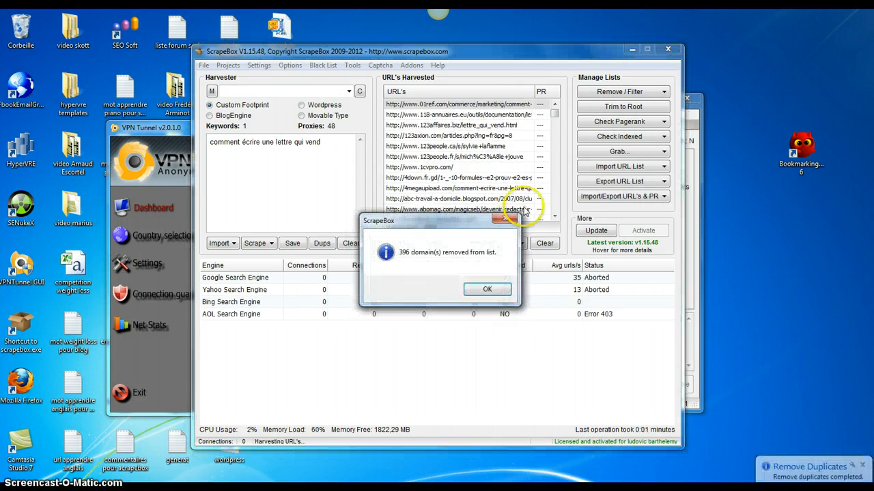
left_click(484, 291)
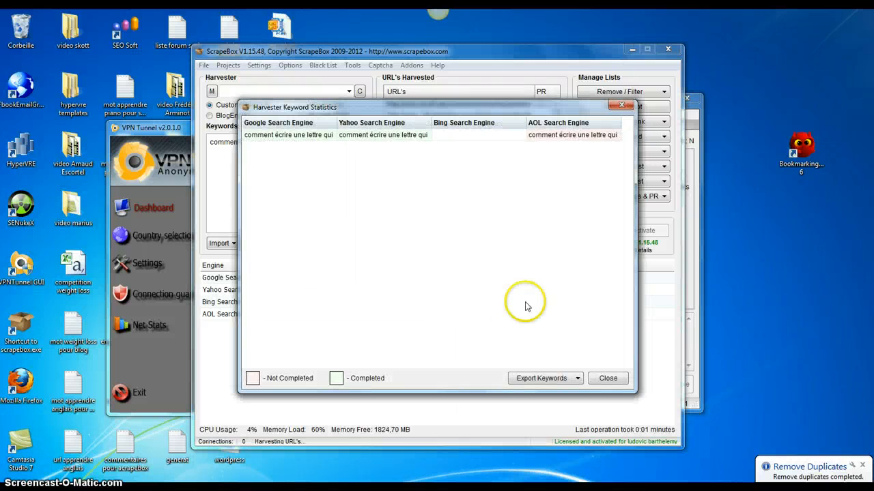
left_click(606, 378)
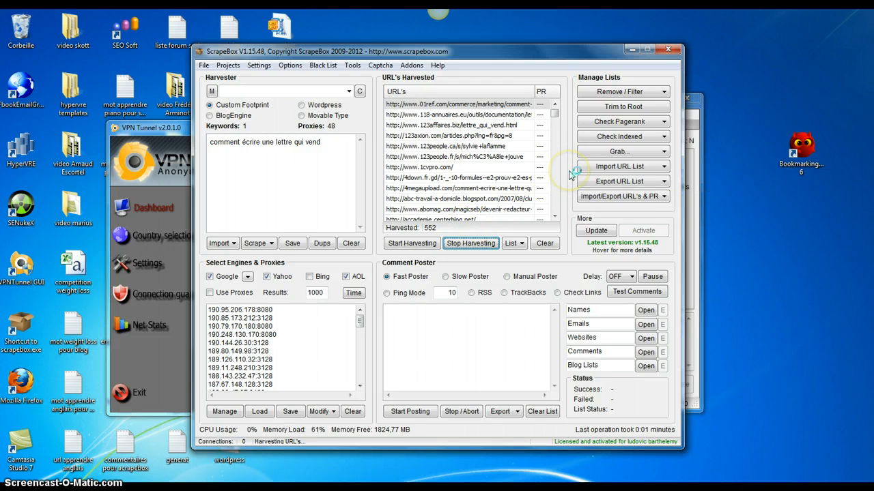
Grab emails from the harvested URL list, stop the grab partway, and close the harvested addresses without saving
left_click(605, 154)
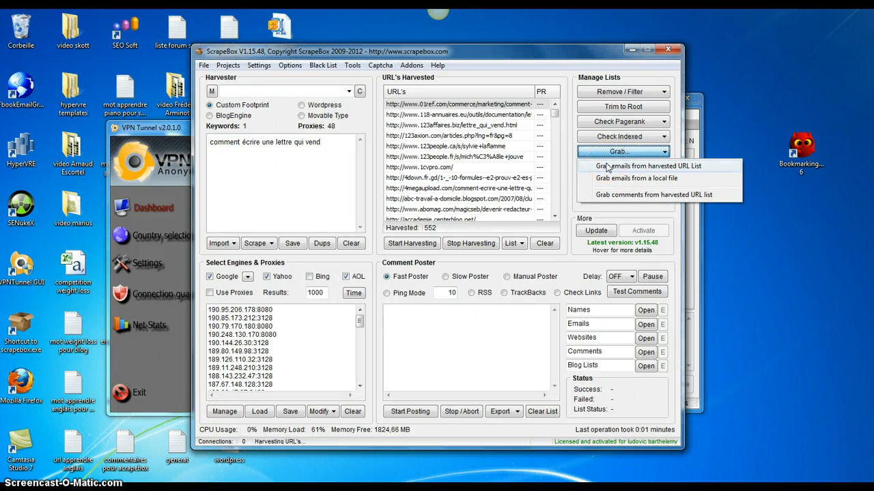
left_click(605, 168)
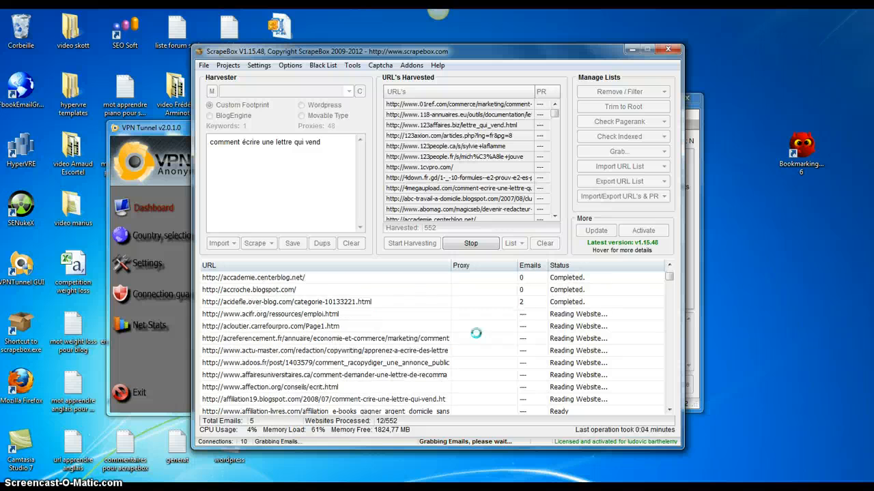
left_click(469, 243)
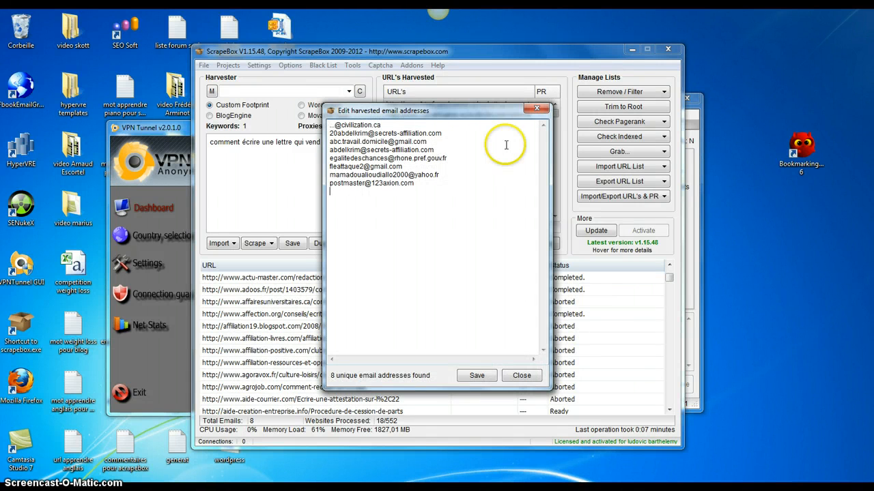
left_click(535, 110)
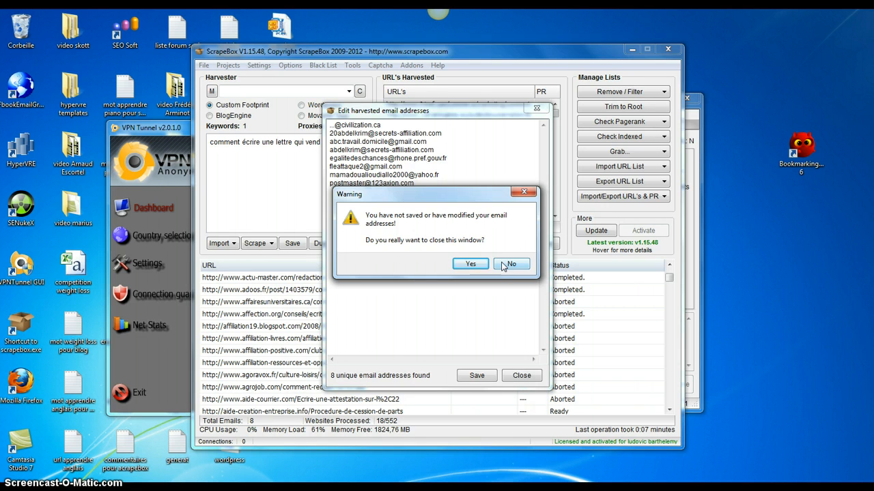
left_click(470, 265)
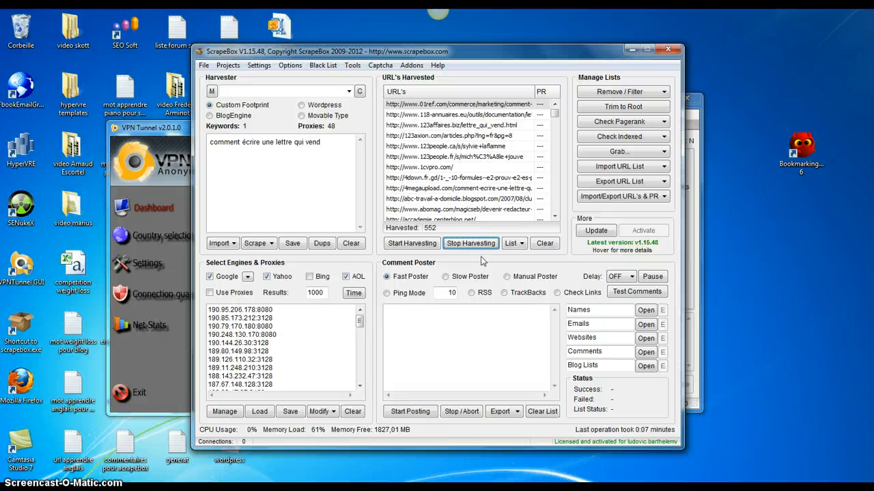
Clear the harvested URL list and place the text cursor at the end of the keyword phrase
left_click(544, 243)
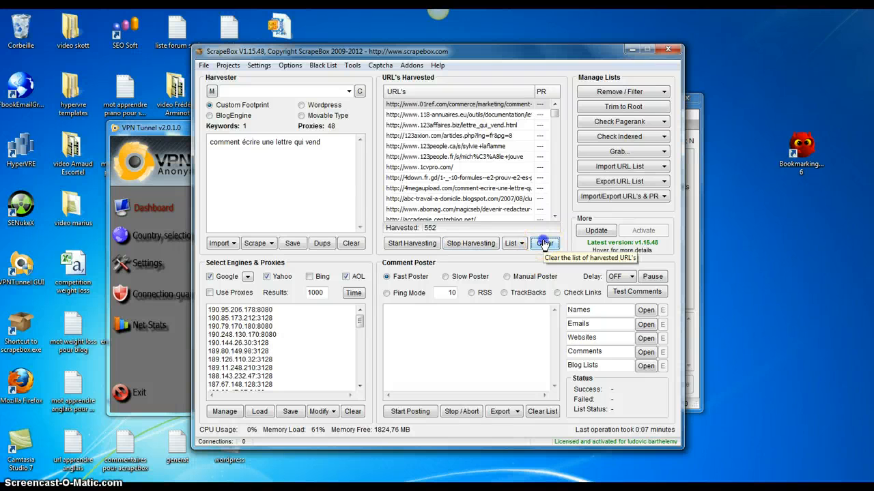
left_click(455, 291)
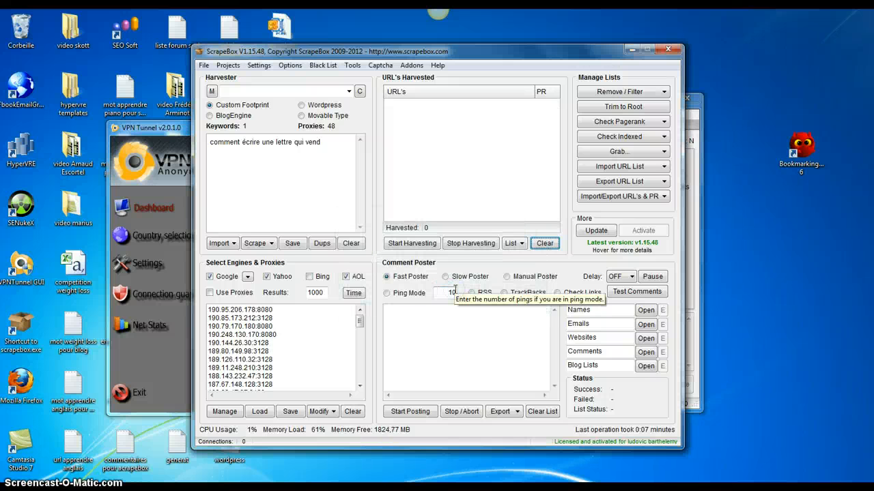
left_click(333, 139)
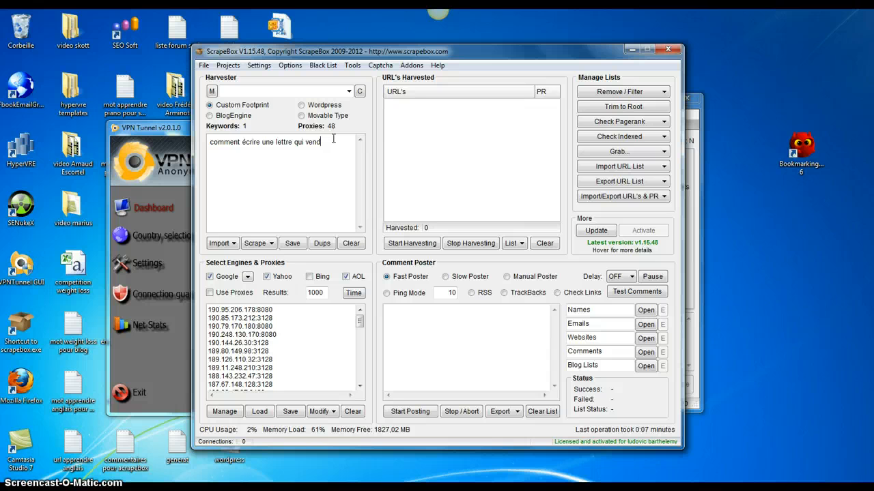